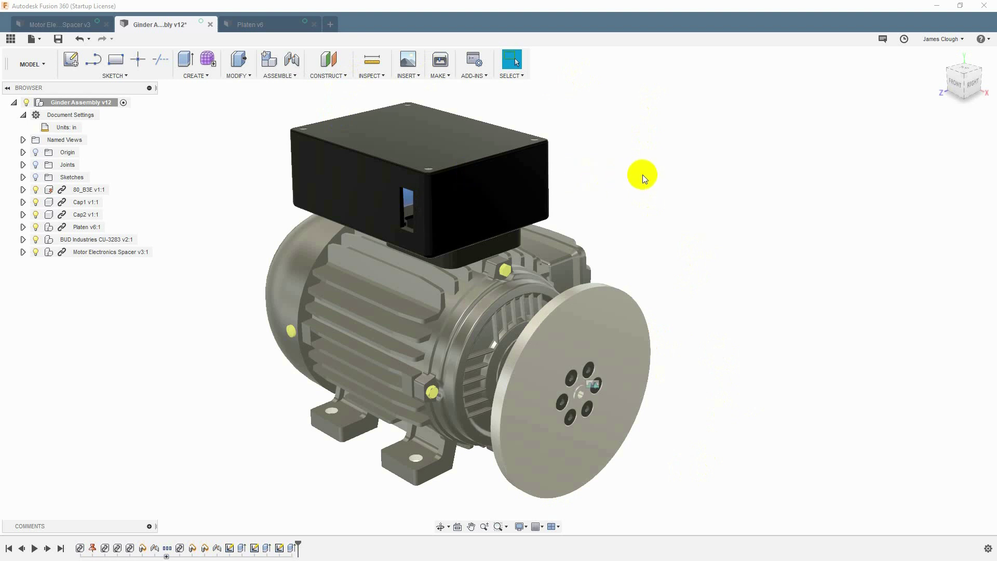
Step: Orbit the assembly to view it from the back and around the 80_B3E motor
mouse_move(632, 203)
middle_mouse_down("shift")
mouse_move(543, 195)
mouse_move(532, 183)
mouse_move(550, 193)
mouse_move(641, 194)
middle_mouse_up("shift")
key("Escape")
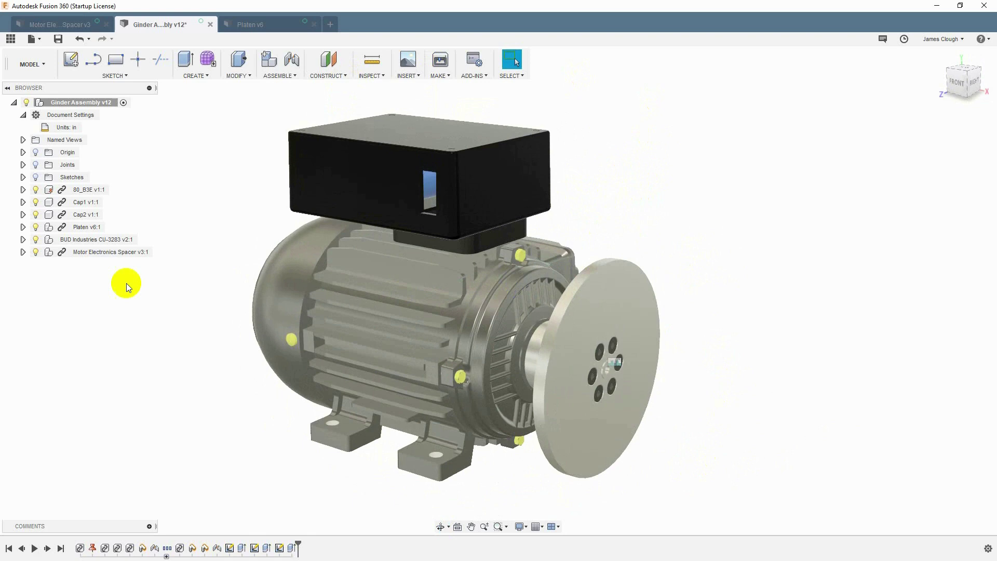
left_click(109, 190)
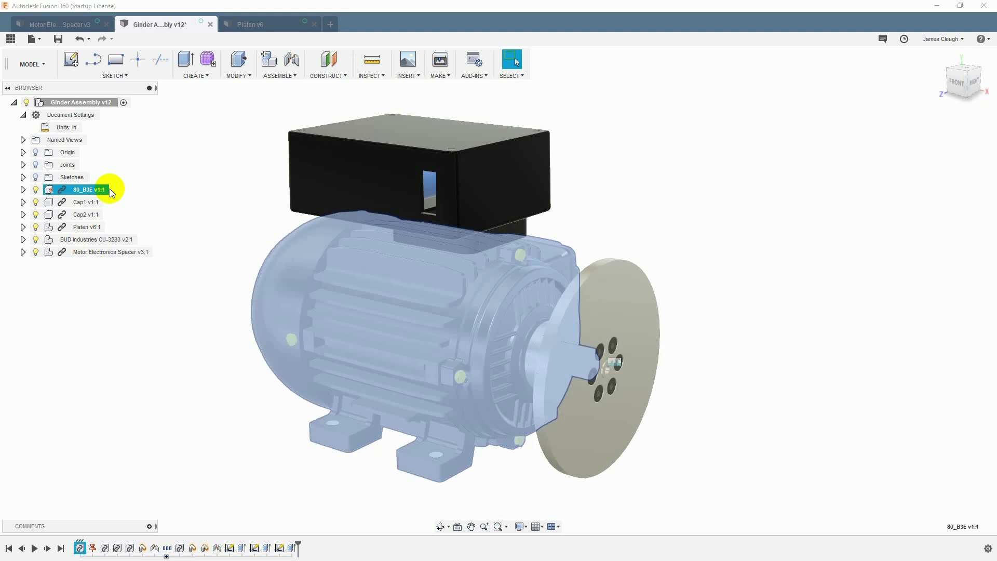
mouse_move(669, 229)
middle_mouse_down("shift")
mouse_move(632, 232)
mouse_move(662, 232)
middle_mouse_up("shift")
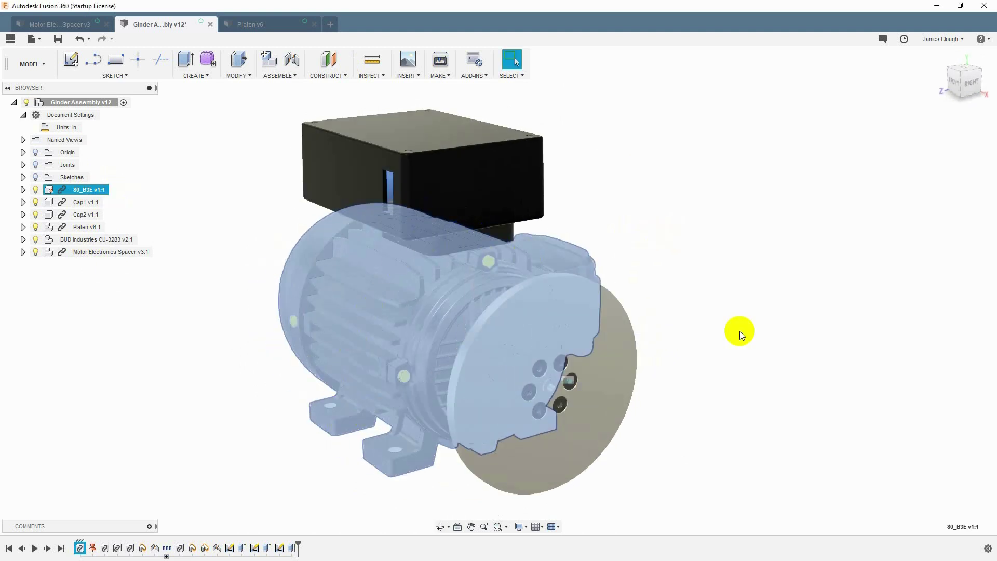
left_click(737, 336)
Step: Turn off the Top:1 lid and look down at the blue capacitors inside the box
middle_click_drag(741, 303, 712, 287, "shift")
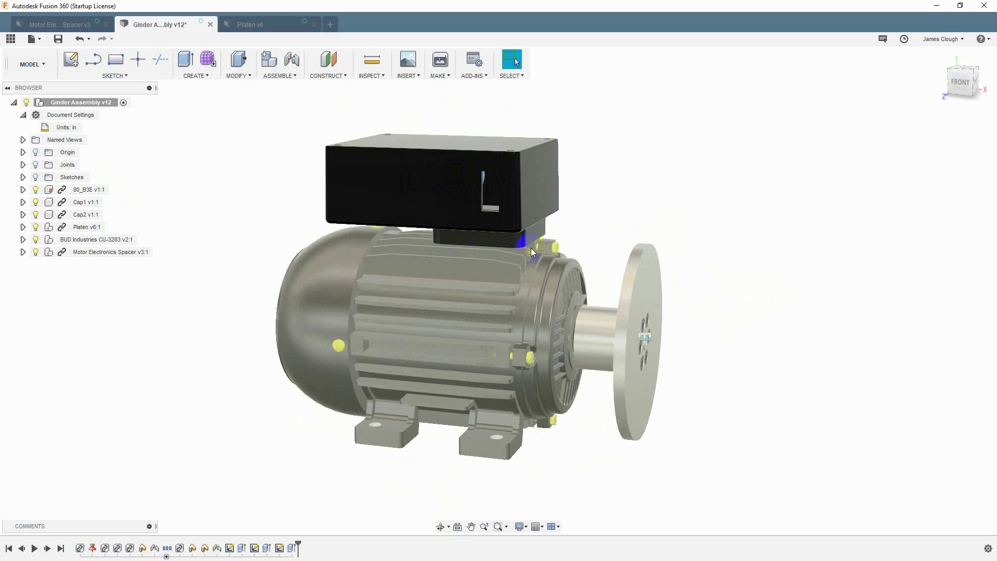
middle_click_drag(531, 247, 524, 260, "shift")
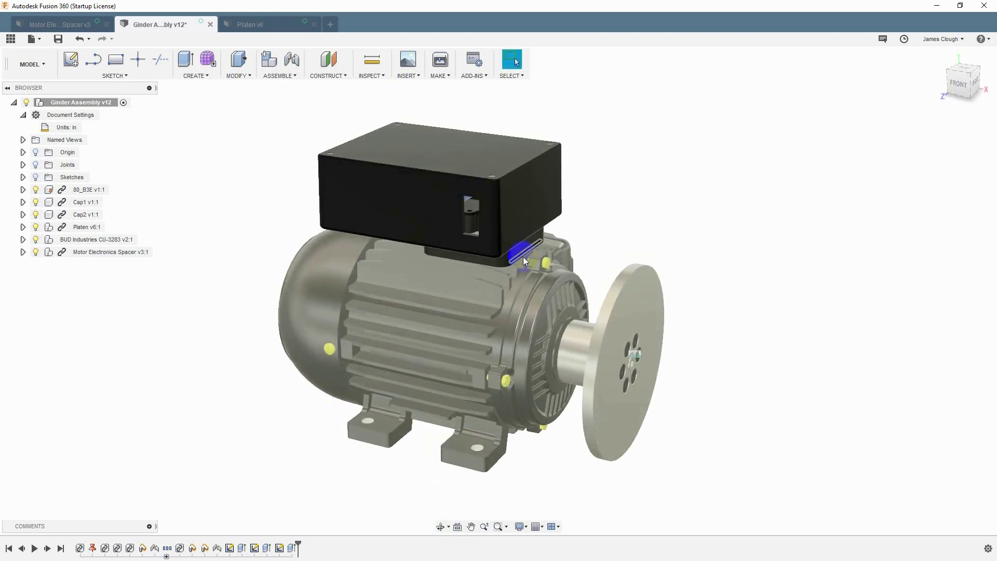
middle_click_drag(747, 278, 695, 255, "shift")
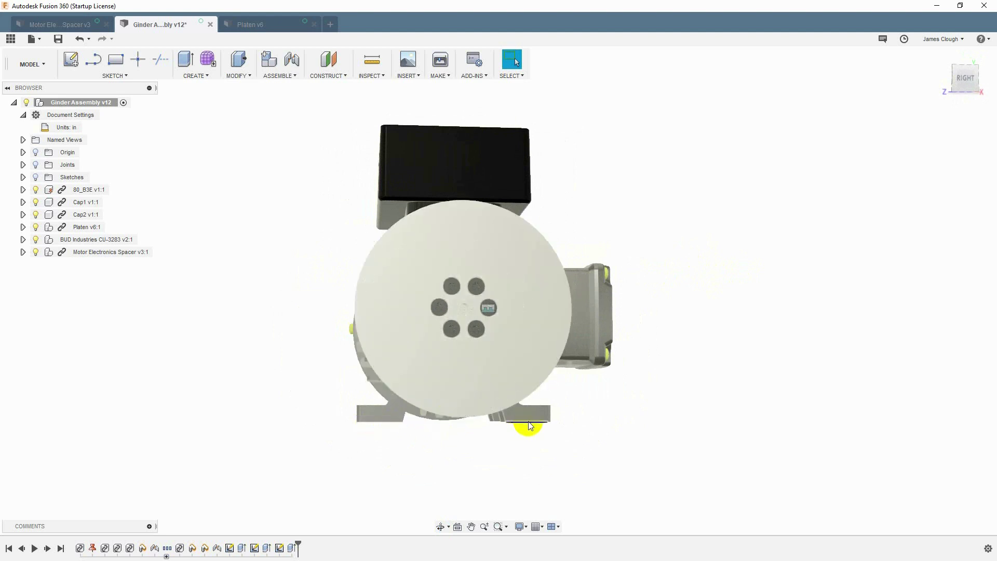
middle_click_drag(528, 426, 454, 472, "shift")
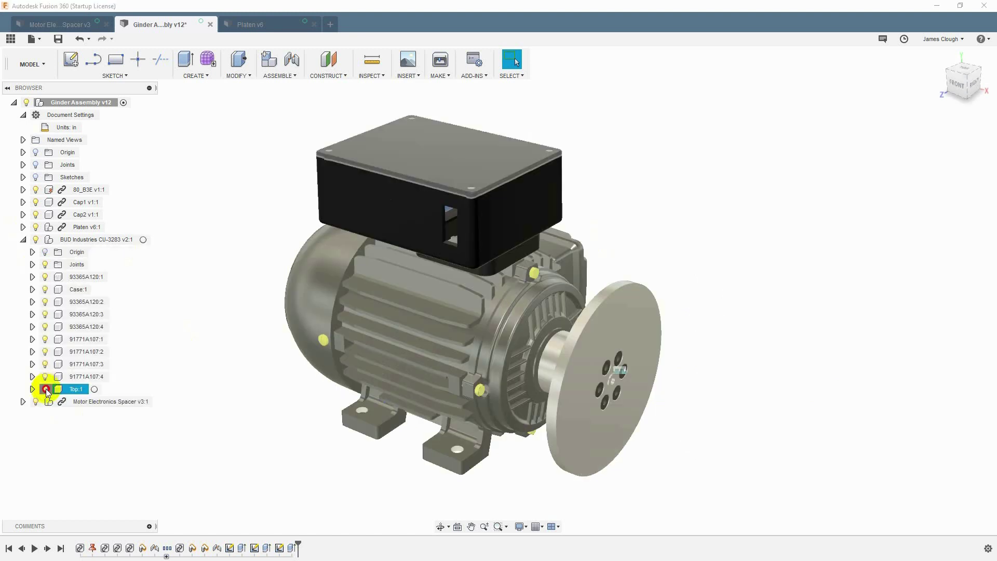
left_click(45, 389)
middle_click_drag(689, 122, 686, 151, "shift")
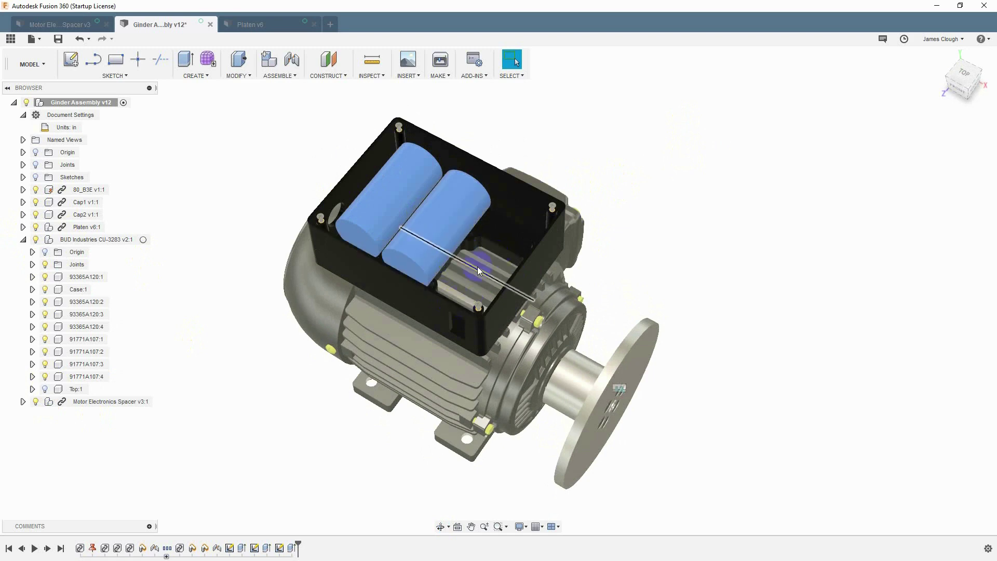
Step: Start a construction plane across the box, then cancel it
scroll(481, 269, "up", 4)
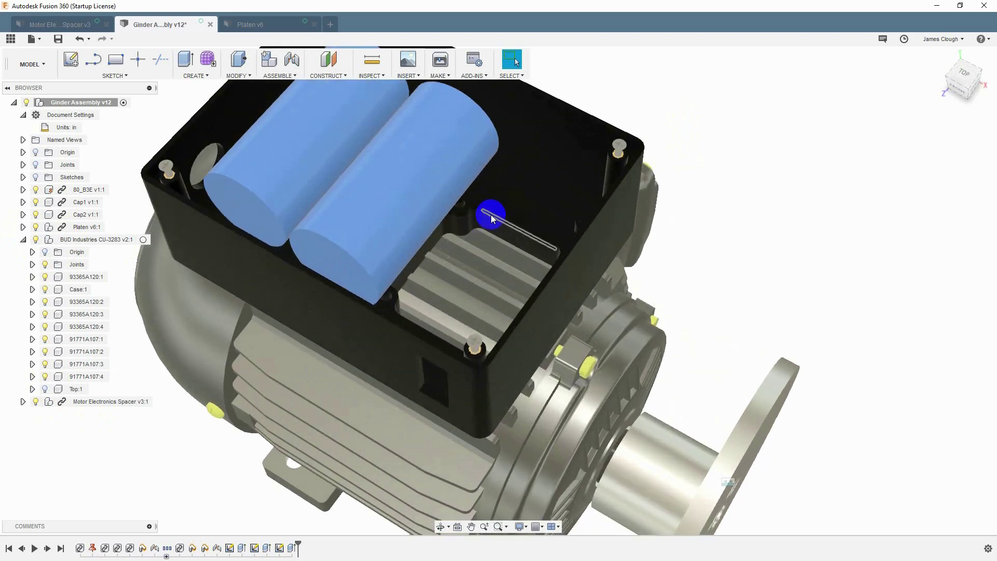
left_click(459, 311)
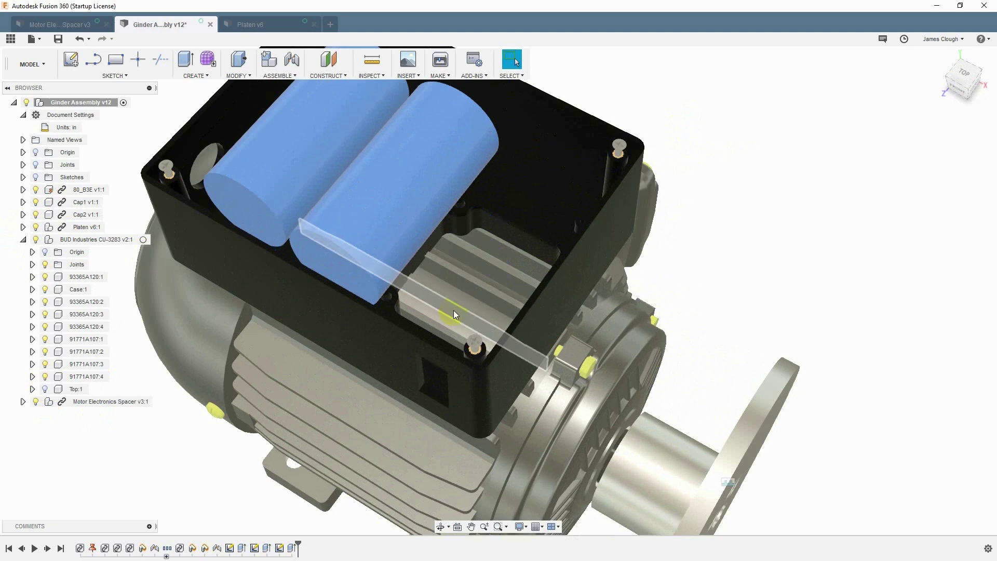
left_click_drag(453, 310, 480, 279)
mouse_move(481, 279)
middle_mouse_down("shift")
mouse_move(482, 256)
mouse_move(472, 278)
middle_mouse_up("shift")
key("Escape")
left_click(407, 252)
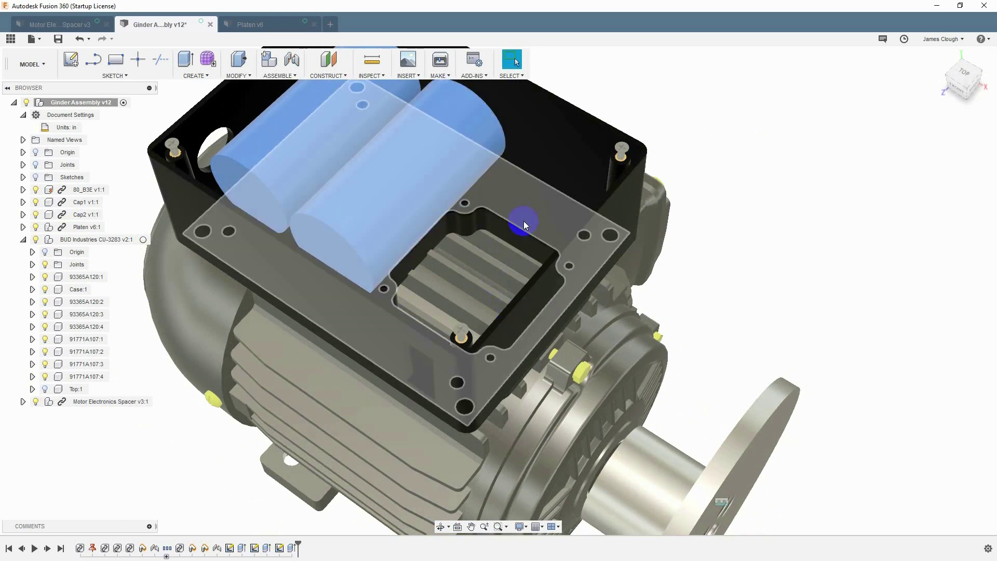
Step: Orbit the whole assembly and show the Data Panel with the Diamond Grinder files
middle_click_drag(491, 288, 704, 248, "shift")
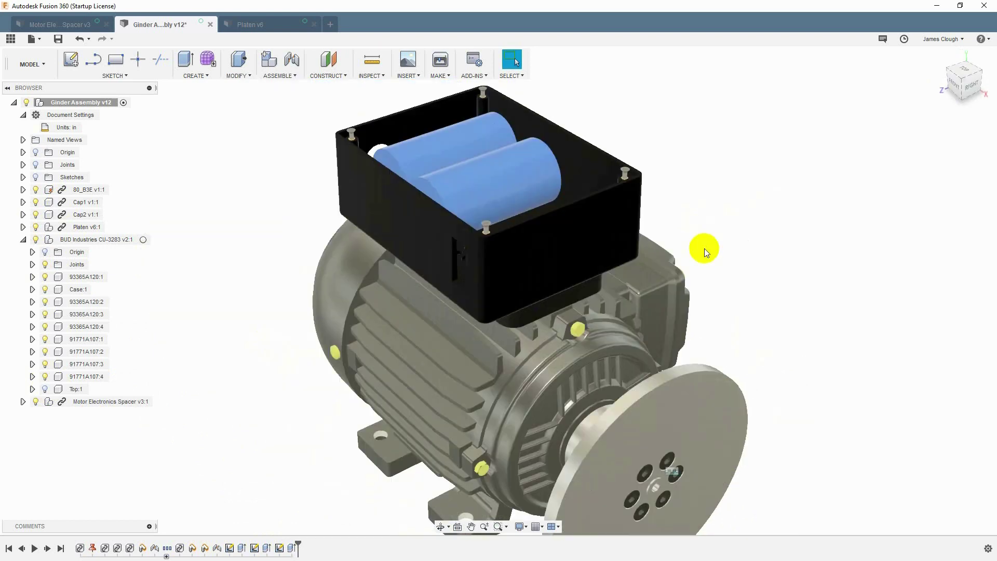
mouse_move(734, 289)
middle_mouse_down("shift")
mouse_move(741, 267)
mouse_move(738, 280)
middle_mouse_up("shift")
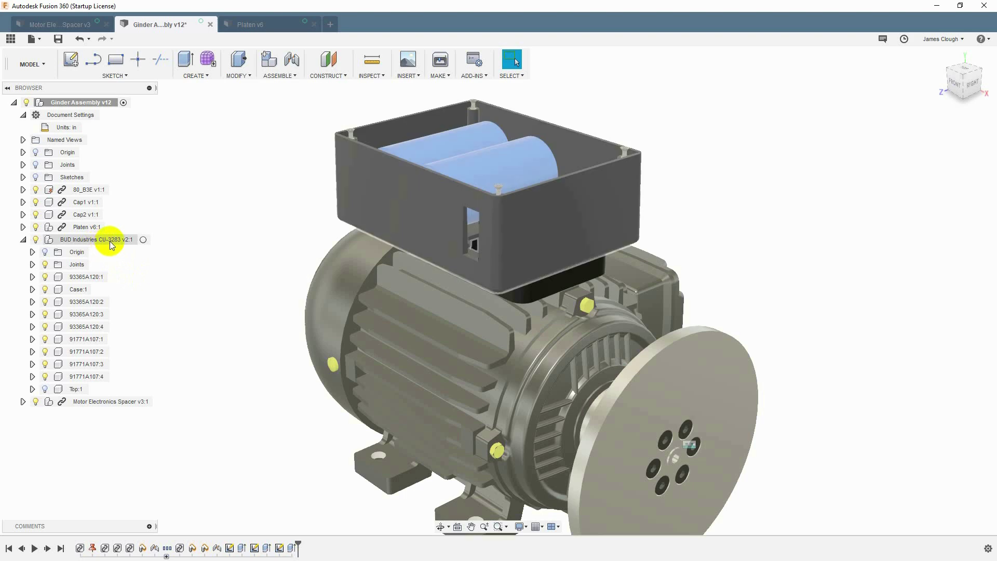
middle_click_drag(670, 133, 719, 104, "shift")
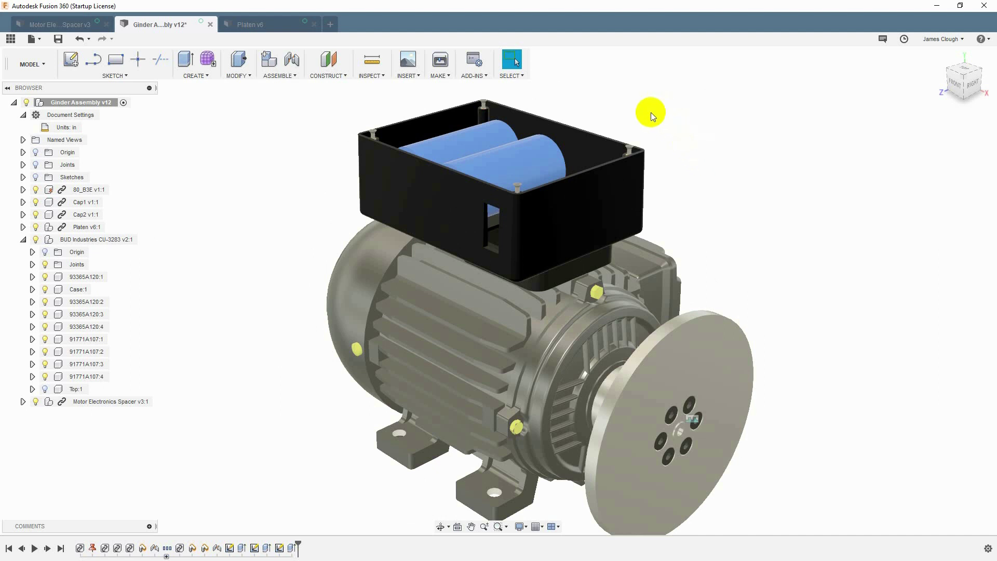
scroll(593, 94, "up", 3)
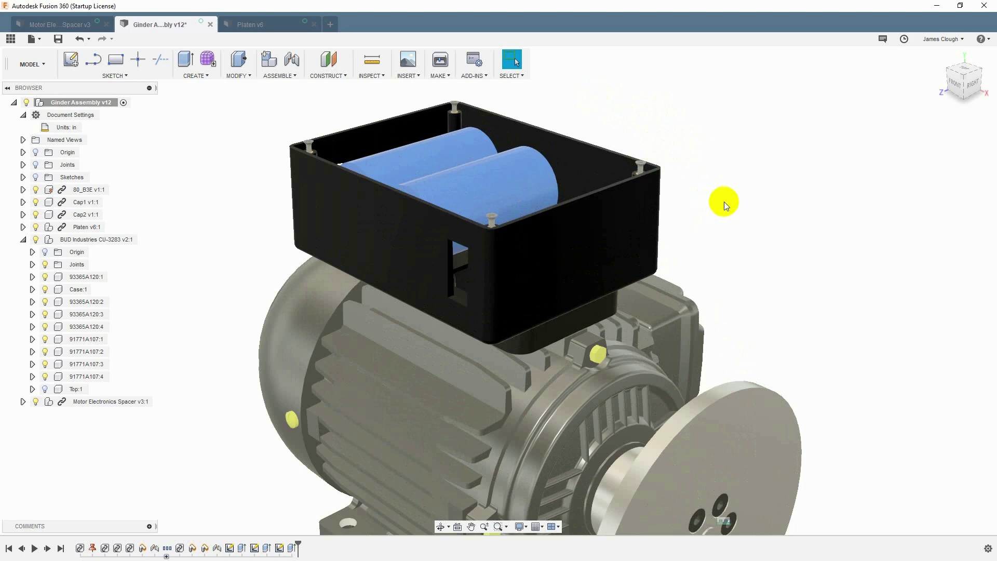
mouse_move(718, 211)
middle_mouse_down("shift")
mouse_move(723, 196)
mouse_move(719, 205)
middle_mouse_up("shift")
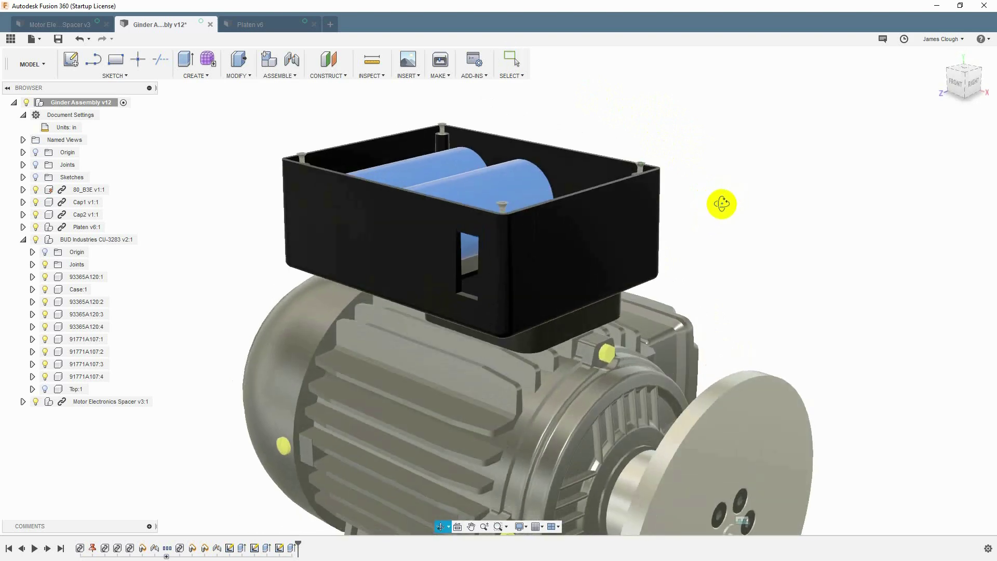
left_click(10, 39)
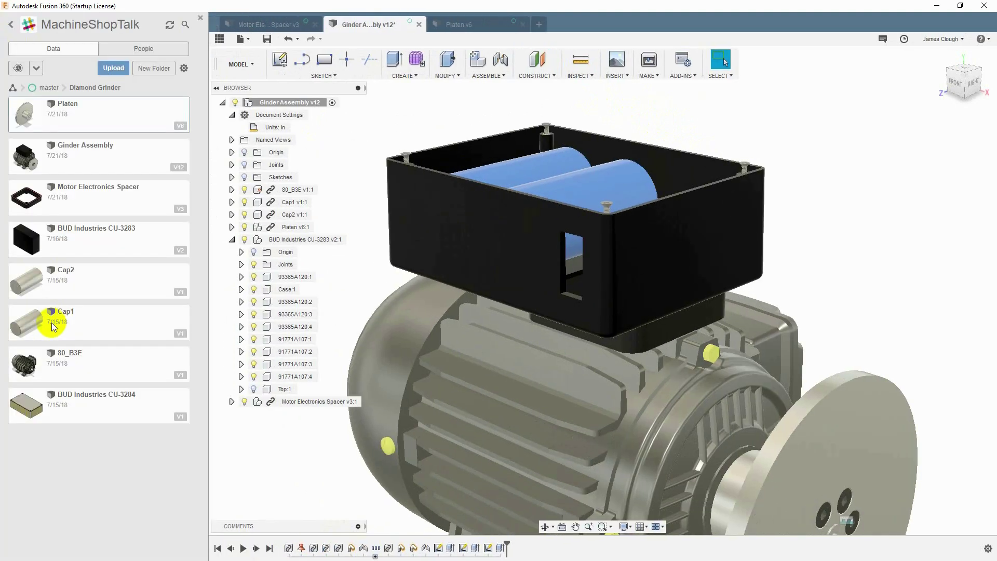
Step: Open BUD Industries CU-3283 from the Data Panel in its own tab and orbit it
double_click(101, 229)
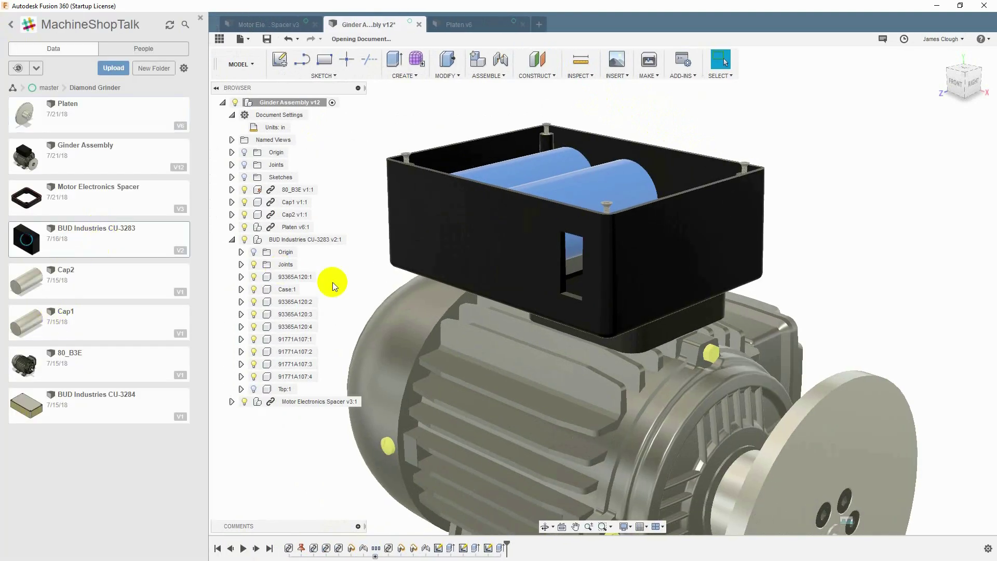
left_click(201, 21)
mouse_move(595, 236)
middle_mouse_down("shift")
mouse_move(597, 172)
mouse_move(615, 118)
mouse_move(590, 195)
mouse_move(601, 222)
middle_mouse_up("shift")
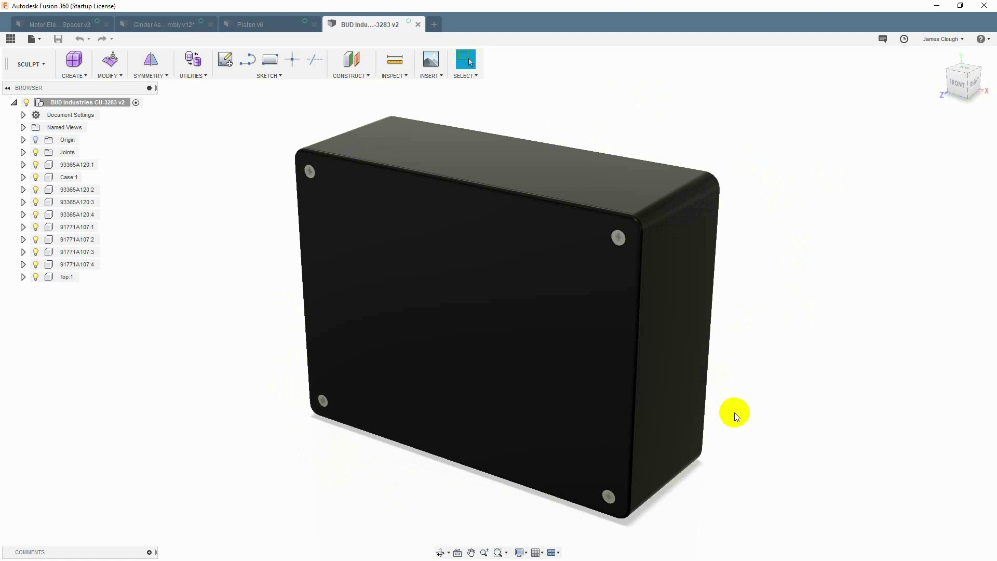
left_click(154, 29)
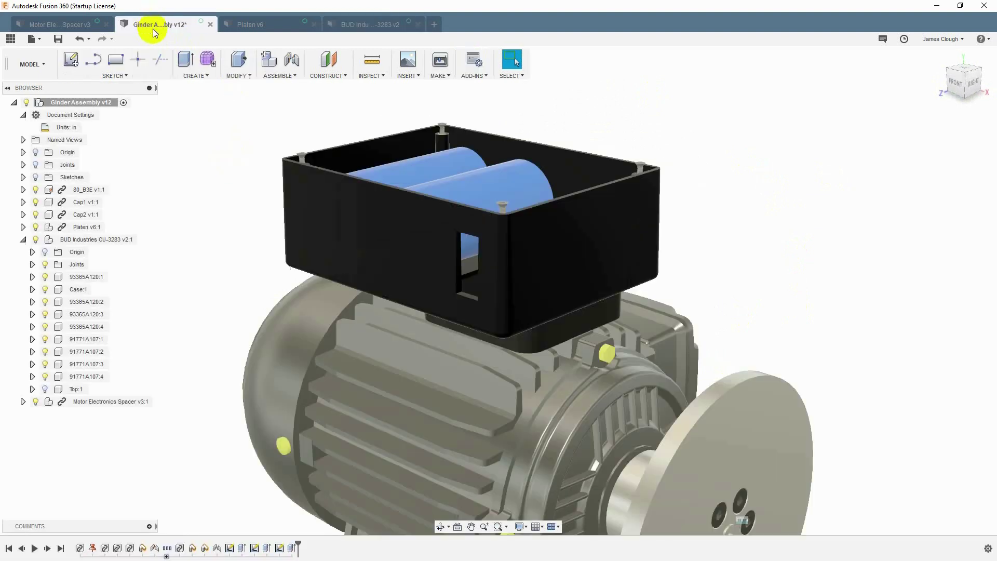
middle_click_drag(690, 303, 724, 287, "shift")
key("Escape")
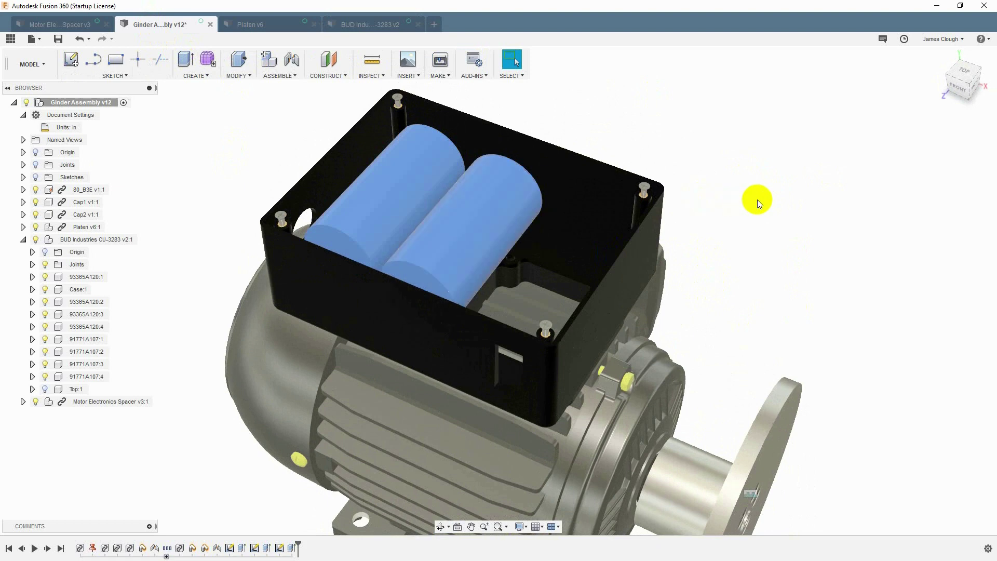
middle_click_drag(756, 219, 748, 186, "shift")
middle_click_drag(504, 391, 491, 380, "shift")
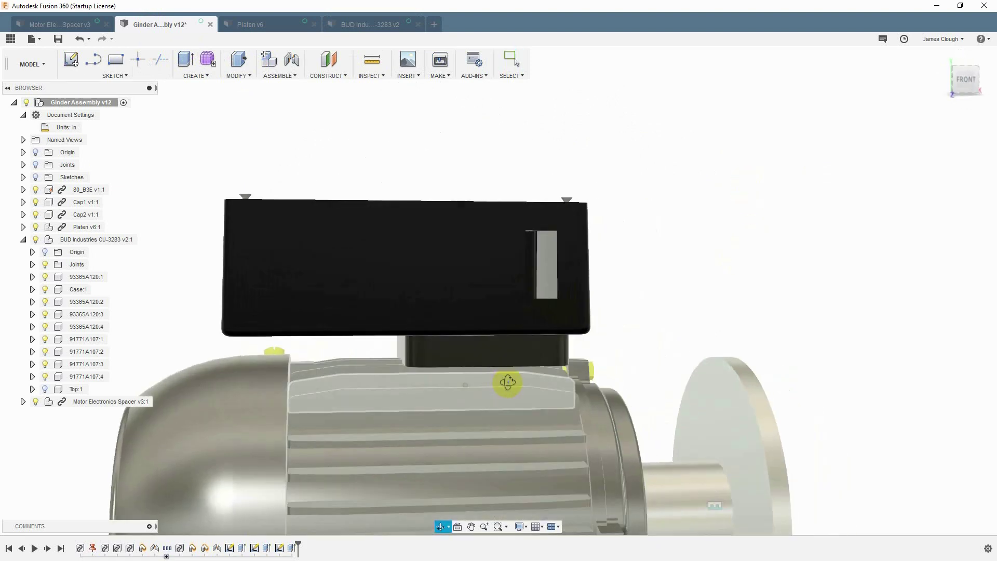
key("Escape")
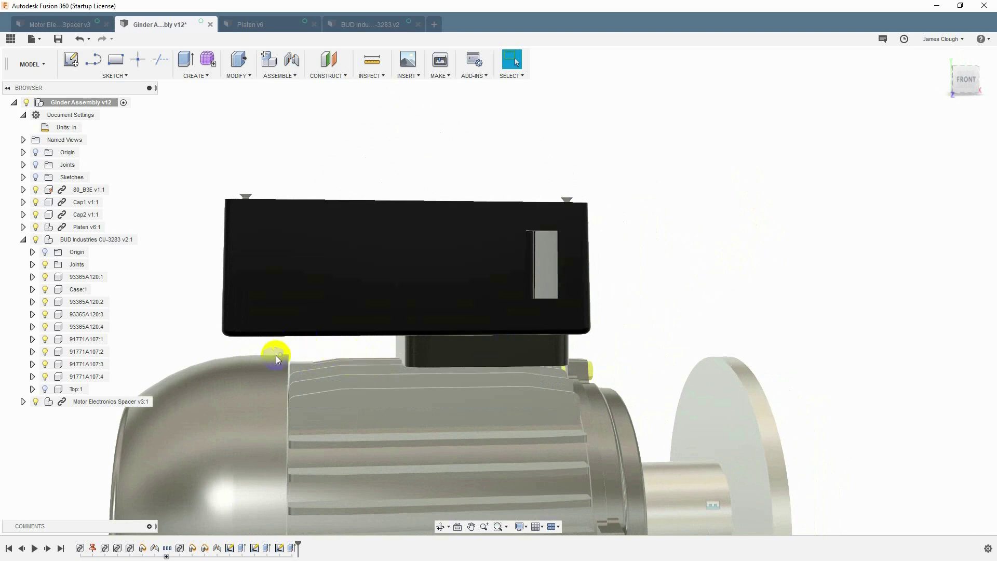
middle_click_drag(273, 386, 303, 352, "shift")
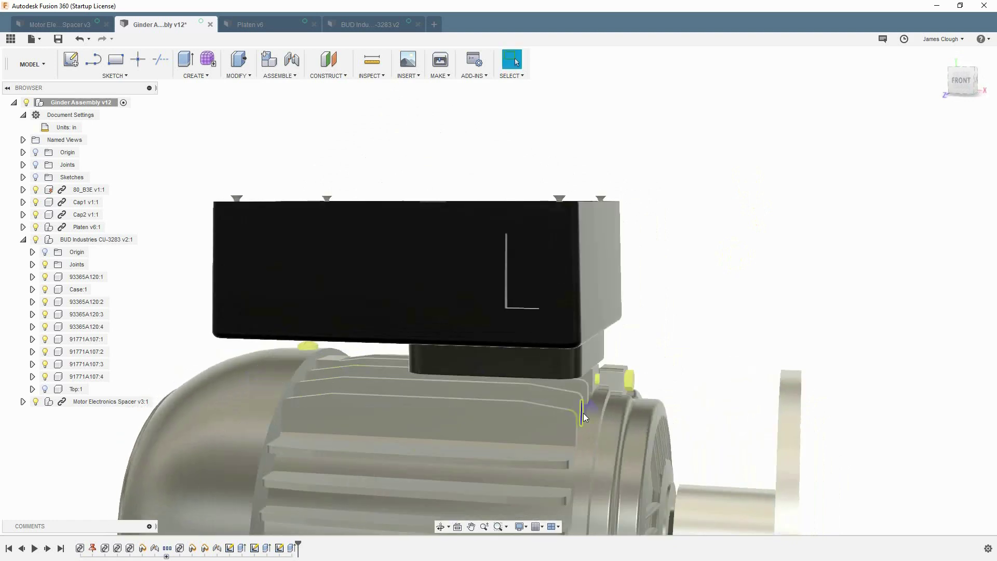
mouse_move(584, 413)
middle_mouse_down("shift")
mouse_move(618, 395)
mouse_move(599, 403)
middle_mouse_up("shift")
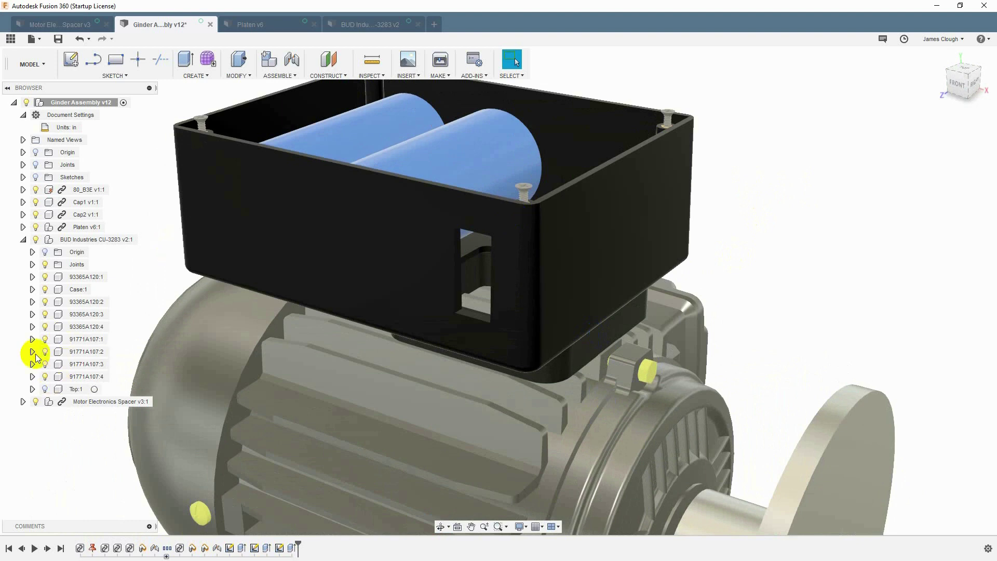
Step: Hide the BUD Industries CU-3283 enclosure and the Cap1 and Cap2 capacitors
left_click(35, 241)
left_click(35, 240)
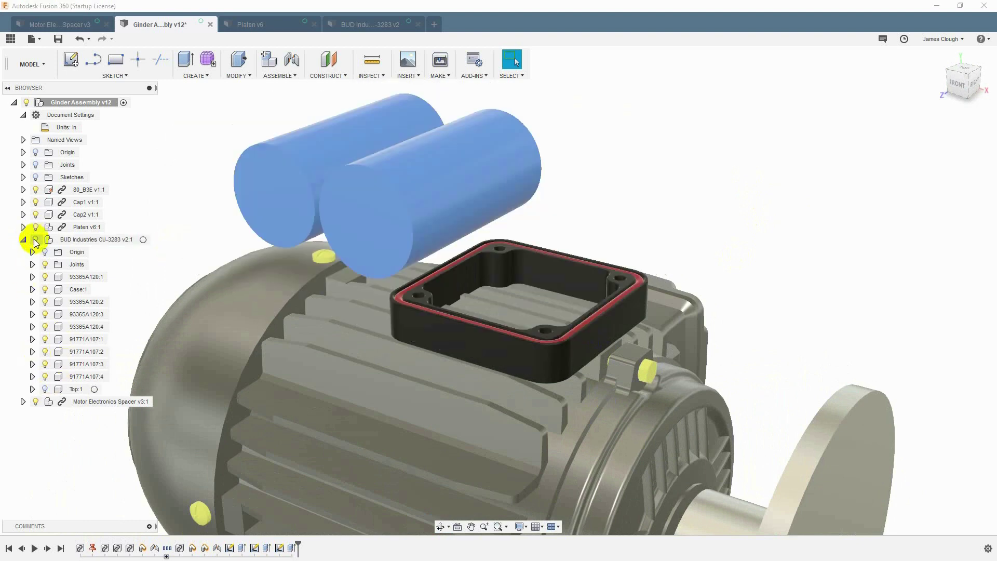
left_click(41, 215)
left_click(35, 214)
left_click(35, 202)
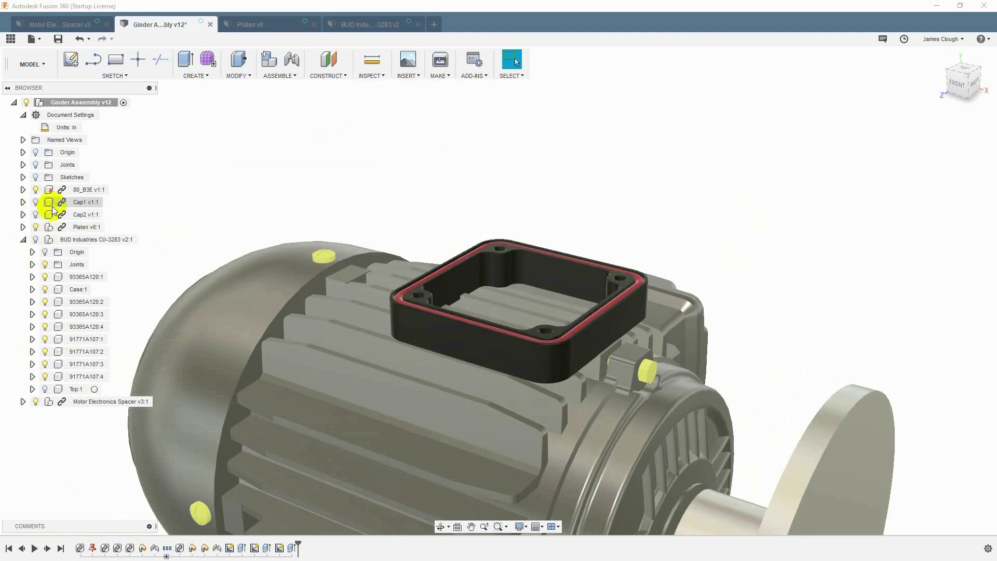
Step: Join the BUD Industries enclosure to a snap point on the spacer's top edge
mouse_move(584, 235)
middle_mouse_down("shift")
mouse_move(595, 227)
mouse_move(578, 263)
mouse_move(586, 247)
middle_mouse_up("shift")
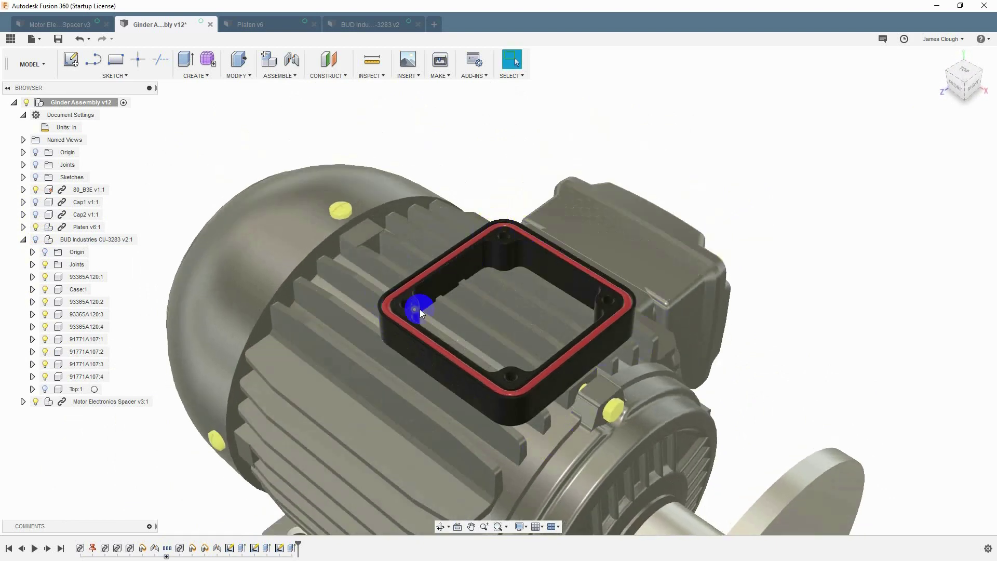
left_click(511, 260)
left_click(400, 308)
left_click(514, 375)
left_click(519, 218)
left_click(523, 397)
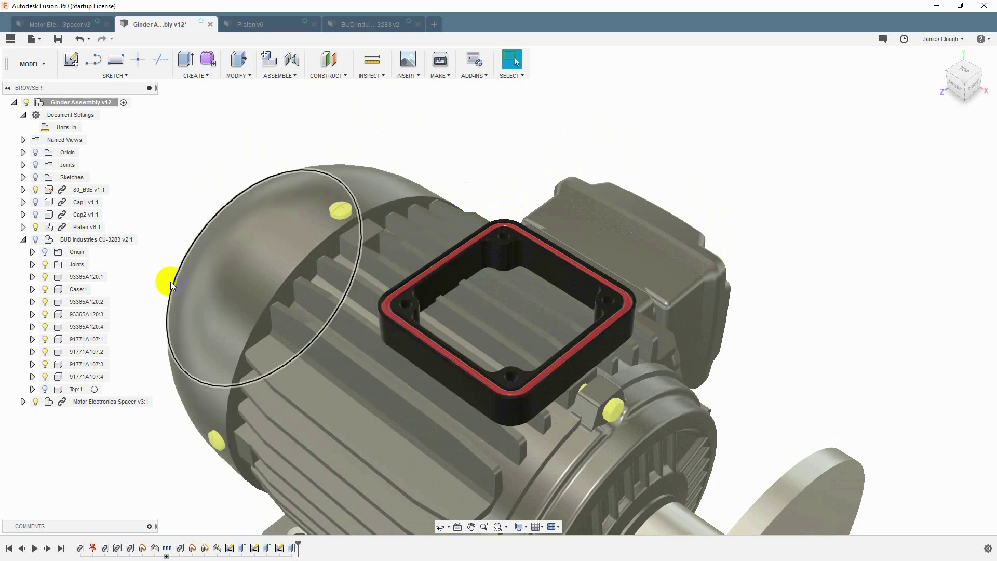
left_click(50, 240)
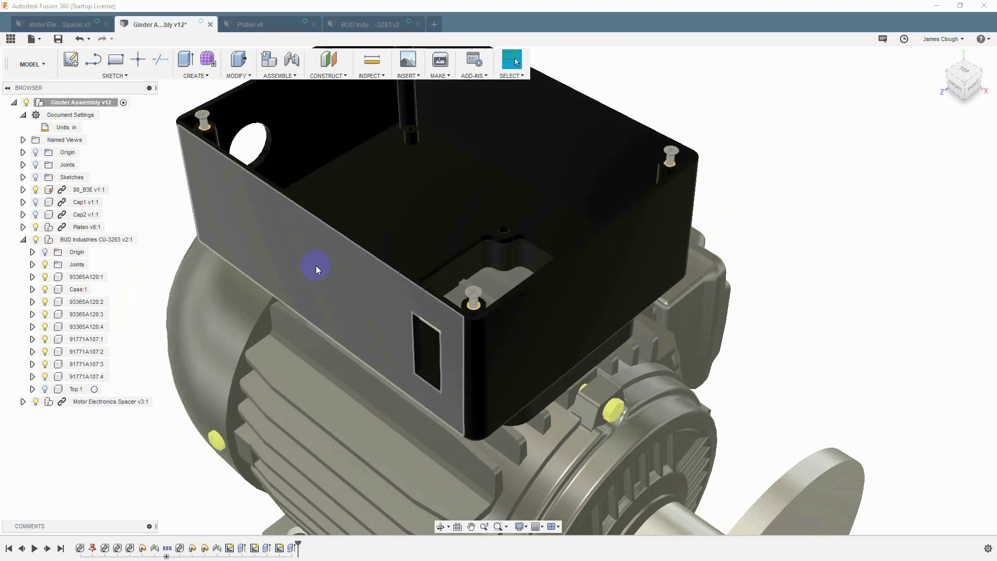
Step: Orbit under the enclosure to inspect its base plate
middle_click_drag(476, 245, 540, 272, "shift")
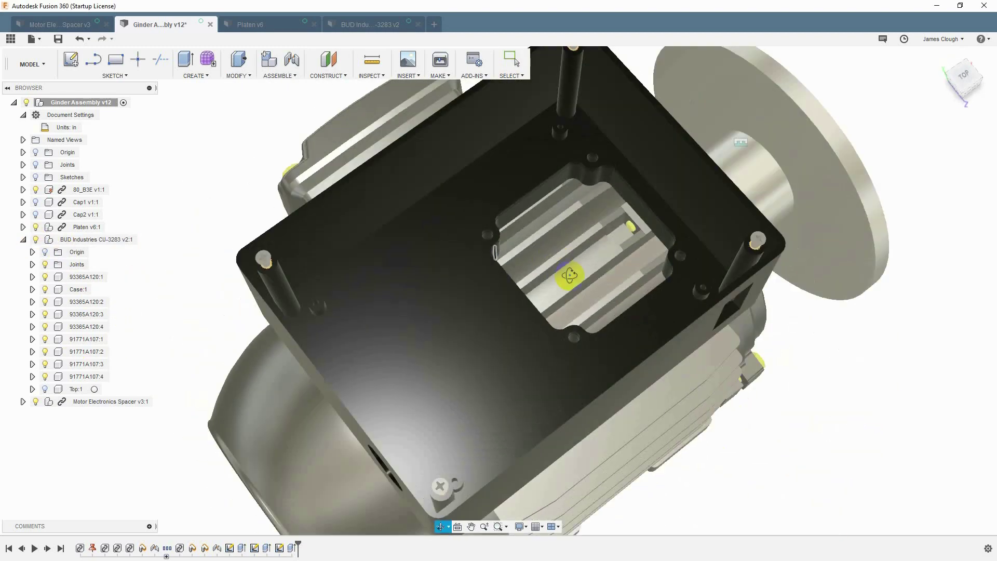
left_click(536, 175)
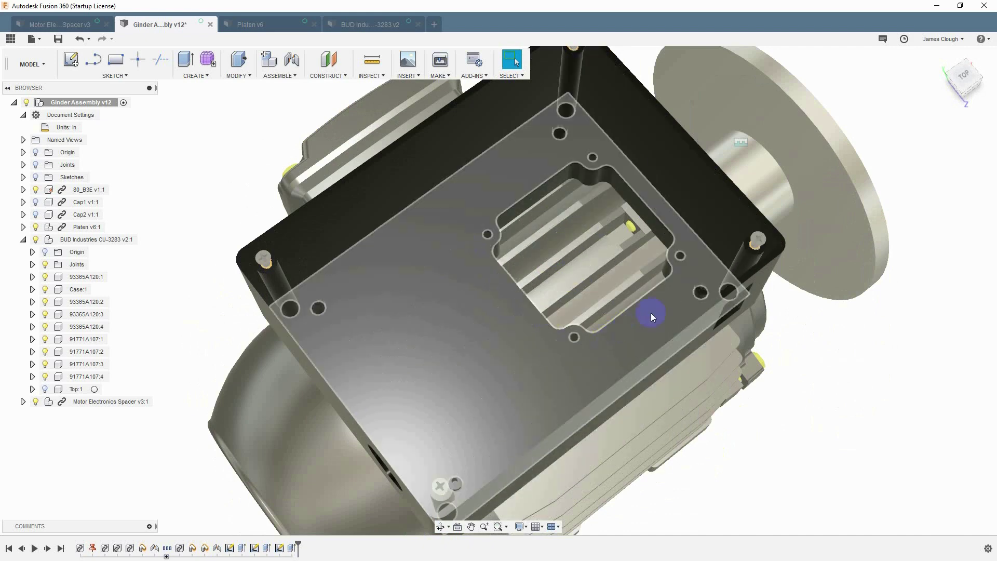
middle_click_drag(685, 248, 684, 248, "shift")
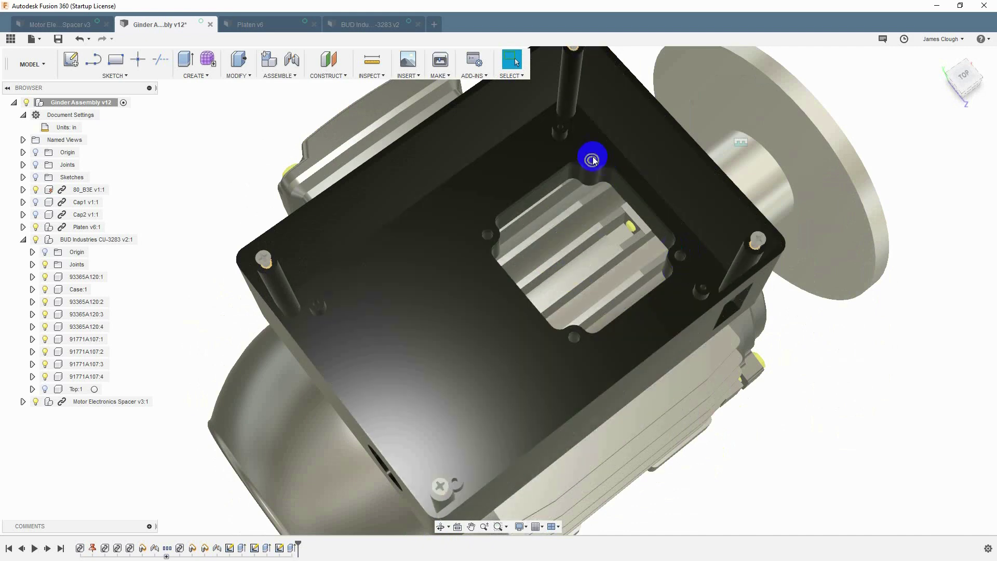
middle_click(561, 328, "shift")
mouse_move(637, 316)
middle_mouse_down("shift")
mouse_move(623, 313)
mouse_move(612, 282)
mouse_move(599, 308)
middle_mouse_up("shift")
left_click(200, 320)
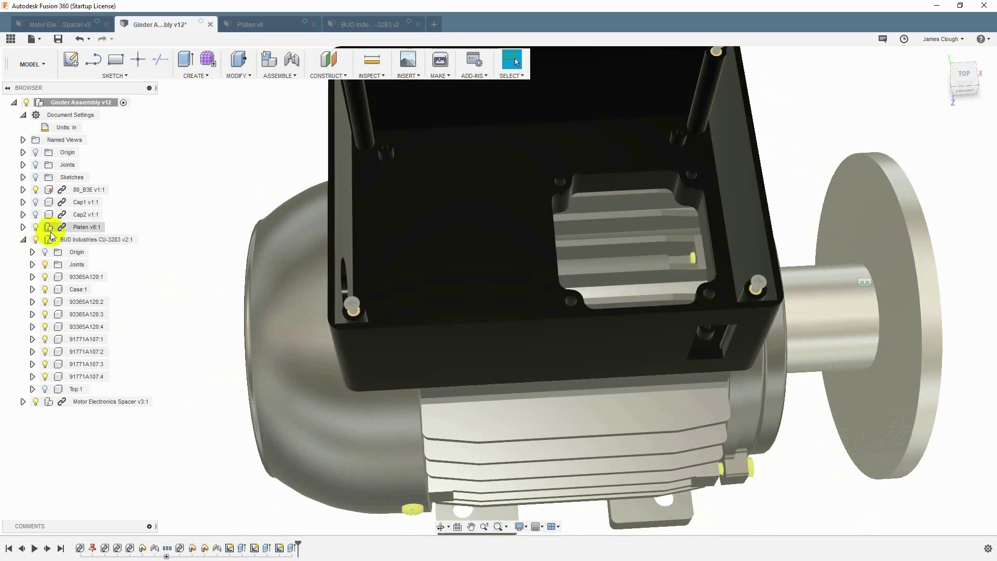
Step: Show the Cap1 and Cap2 capacitors and inspect the enclosure's side hole
left_click(36, 202)
left_click(34, 214)
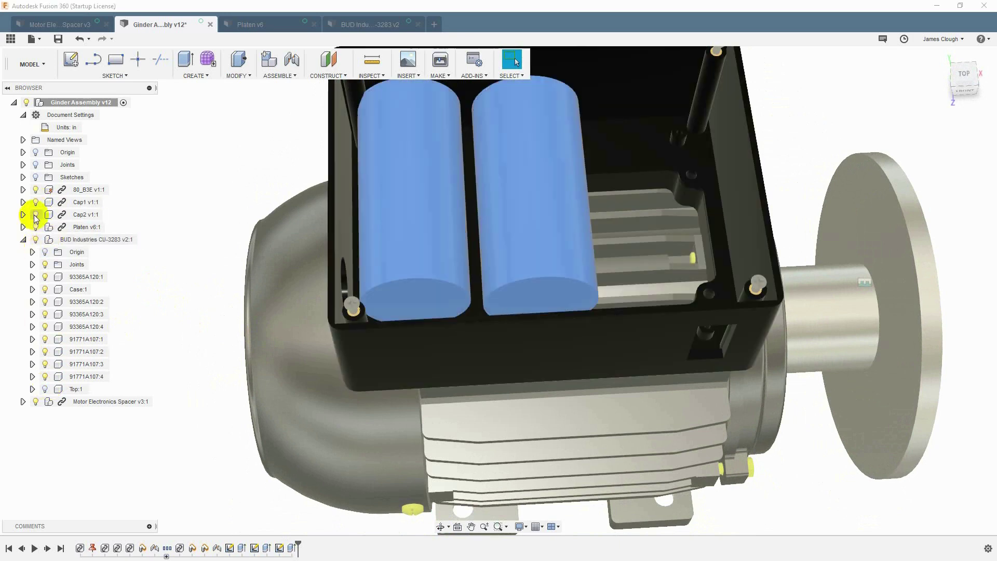
middle_click_drag(702, 352, 697, 323, "shift")
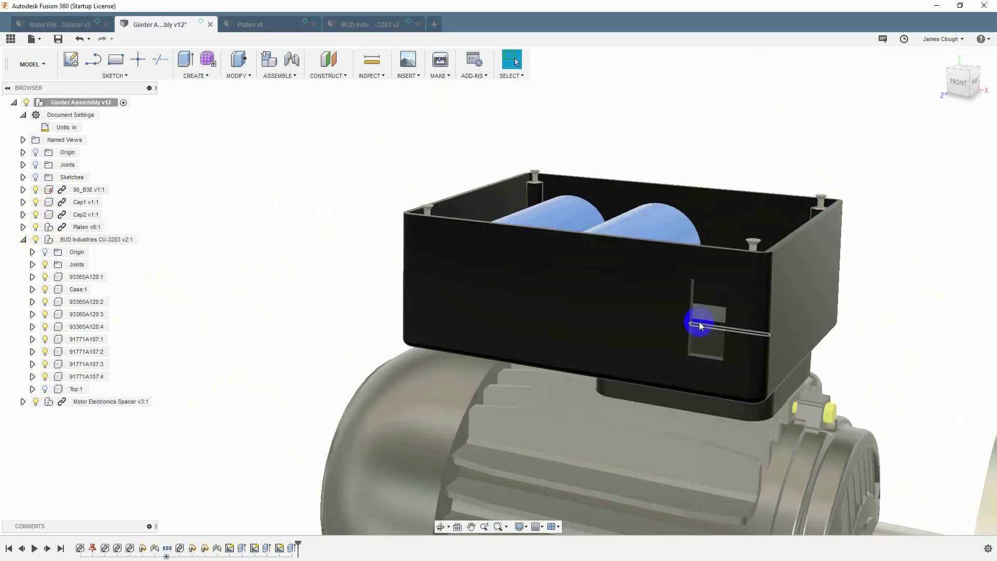
middle_click_drag(614, 322, 356, 289, "shift")
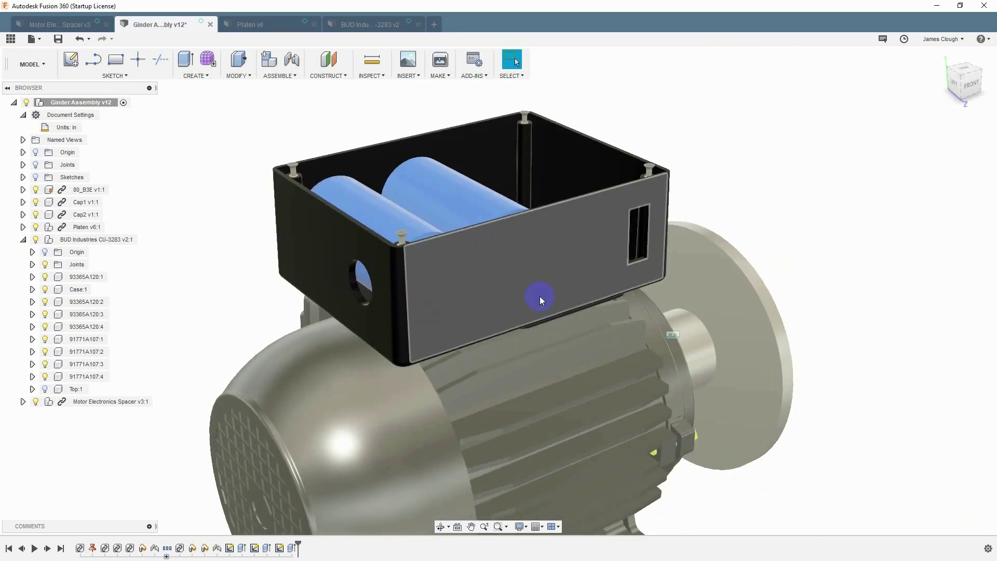
middle_click_drag(540, 296, 484, 310, "shift")
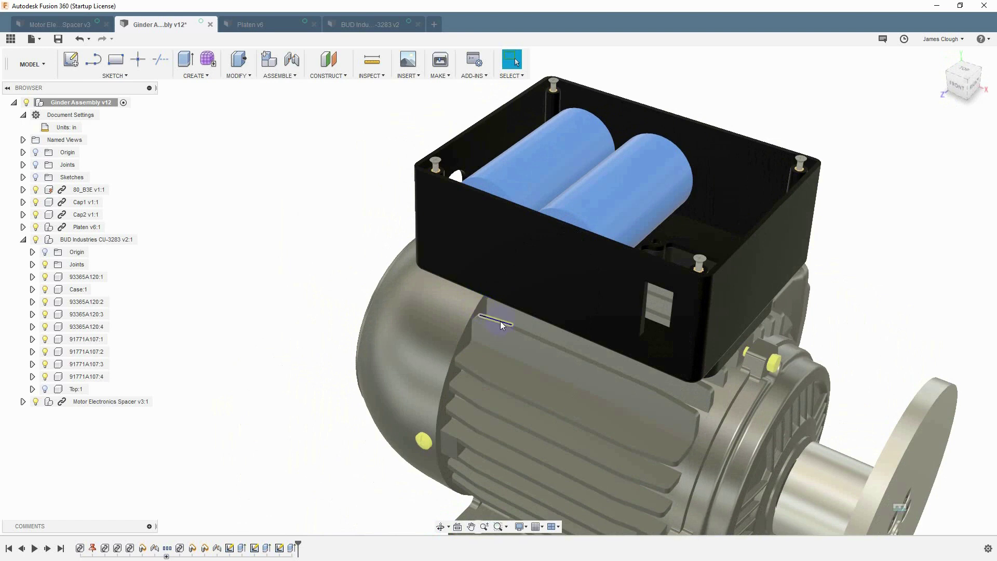
Step: Turn the Top:1 lid back on and orbit back to the motor and shaft
left_click(45, 389)
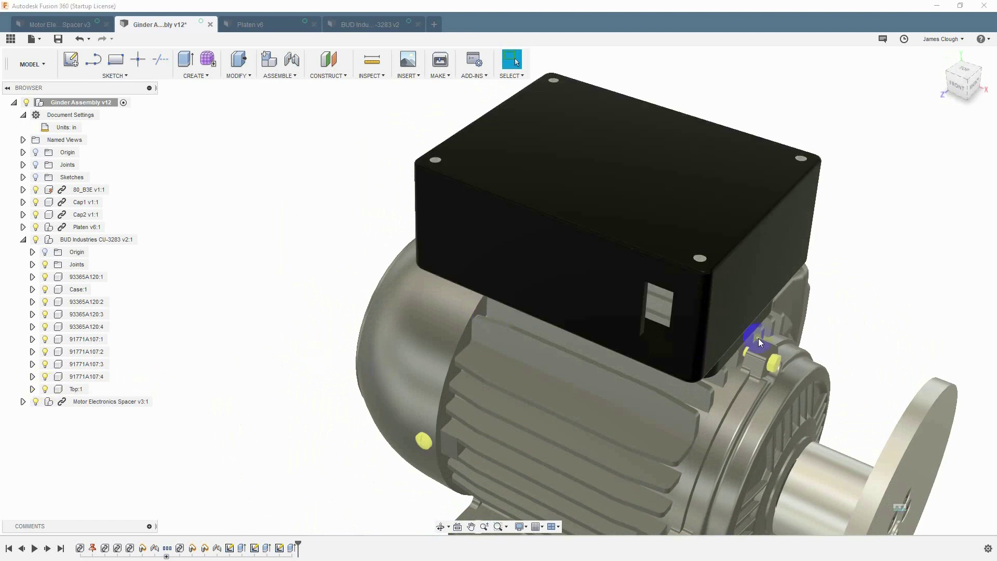
middle_click_drag(759, 343, 748, 308, "shift")
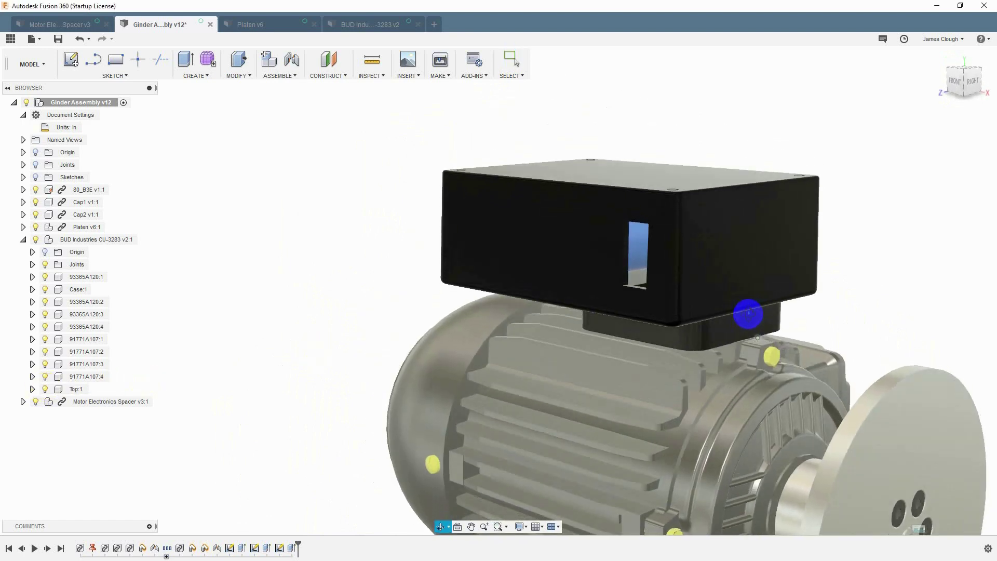
scroll(685, 322, "up", 3)
middle_click_drag(629, 334, 592, 278)
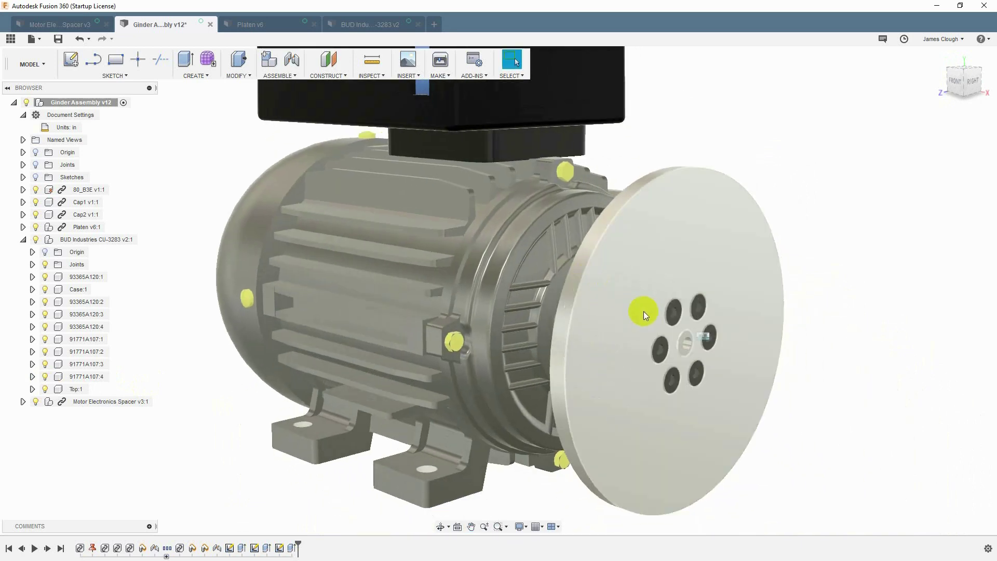
mouse_move(646, 316)
middle_mouse_down("shift")
mouse_move(692, 398)
mouse_move(636, 307)
middle_mouse_up("shift")
scroll(637, 306, "down", 1)
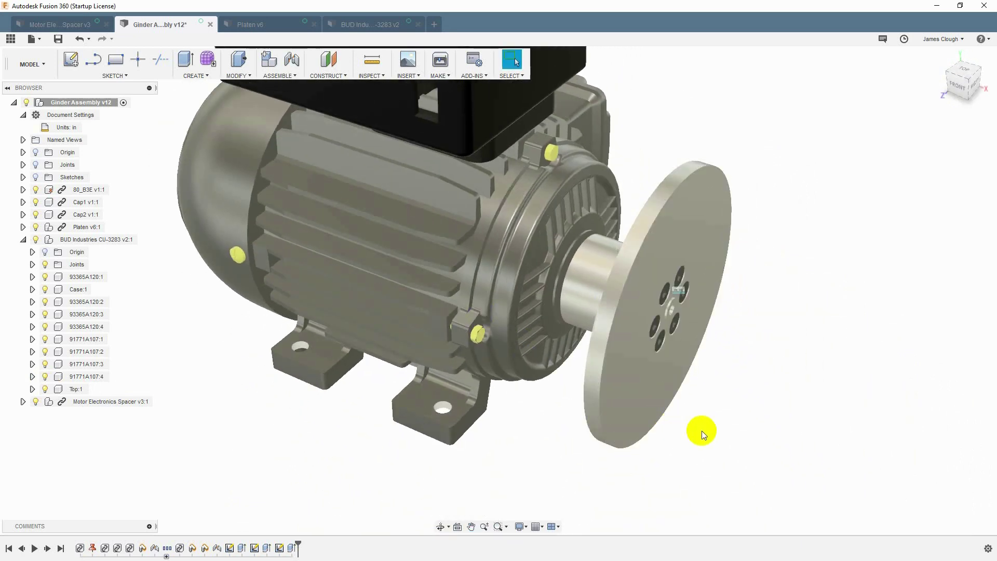
Step: Hide Platen v6:1 to expose the motor shaft
mouse_move(705, 430)
middle_mouse_down("shift")
mouse_move(725, 410)
mouse_move(706, 415)
middle_mouse_up("shift")
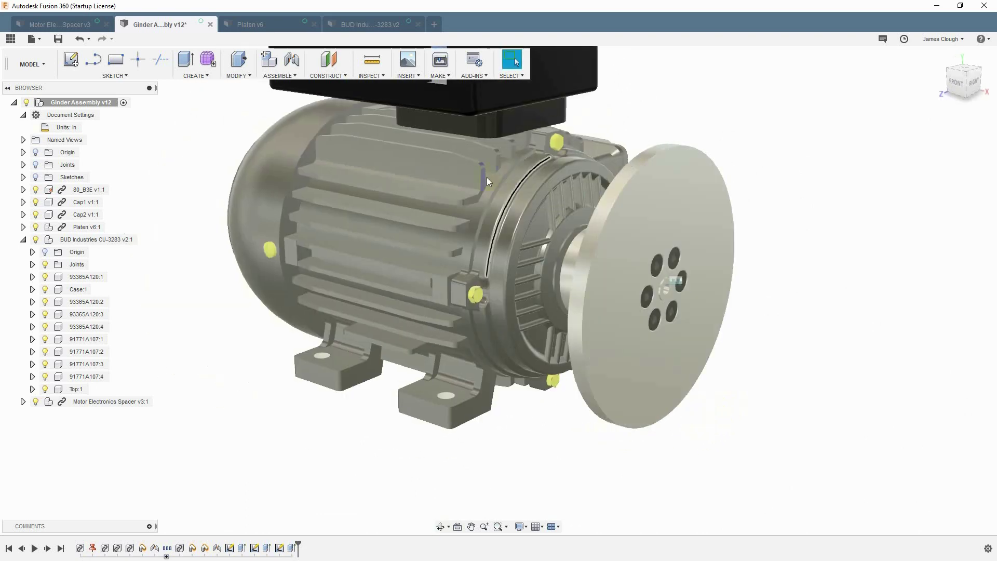
left_click(72, 406)
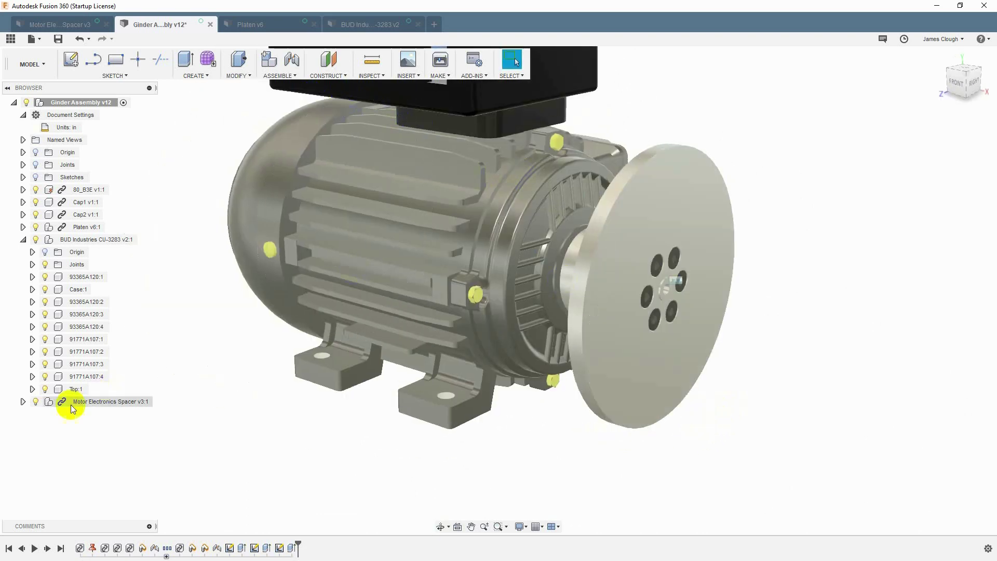
left_click(35, 227)
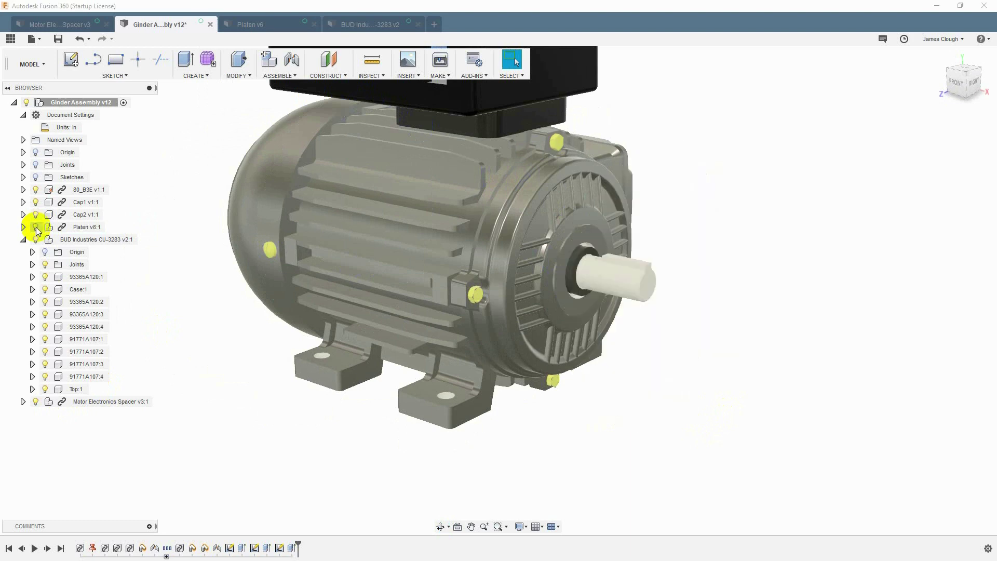
middle_click_drag(699, 283, 693, 285, "shift")
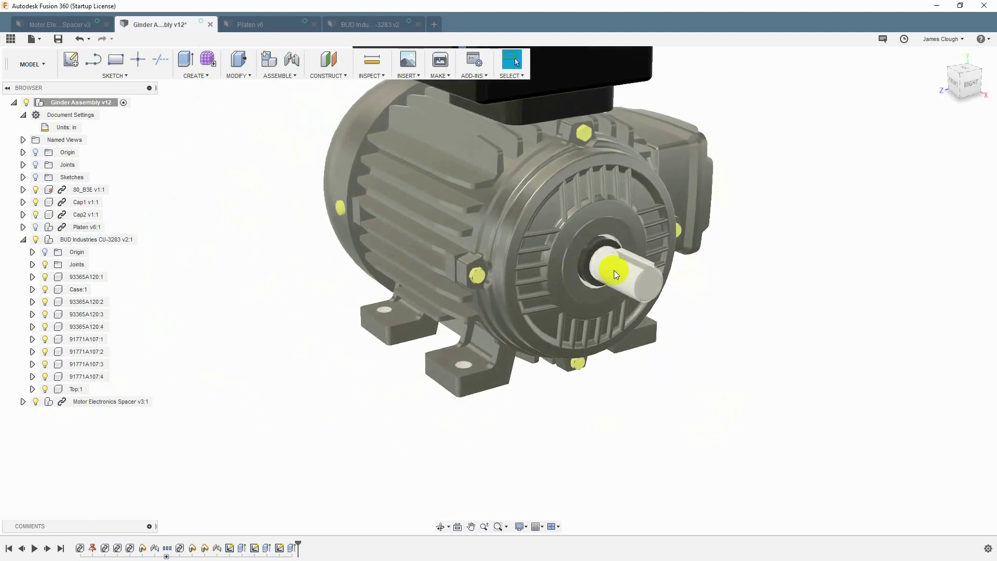
middle_click_drag(613, 270, 631, 260, "shift")
Step: Start a joint at the motor shaft's end edge, then abandon it
left_click(655, 279)
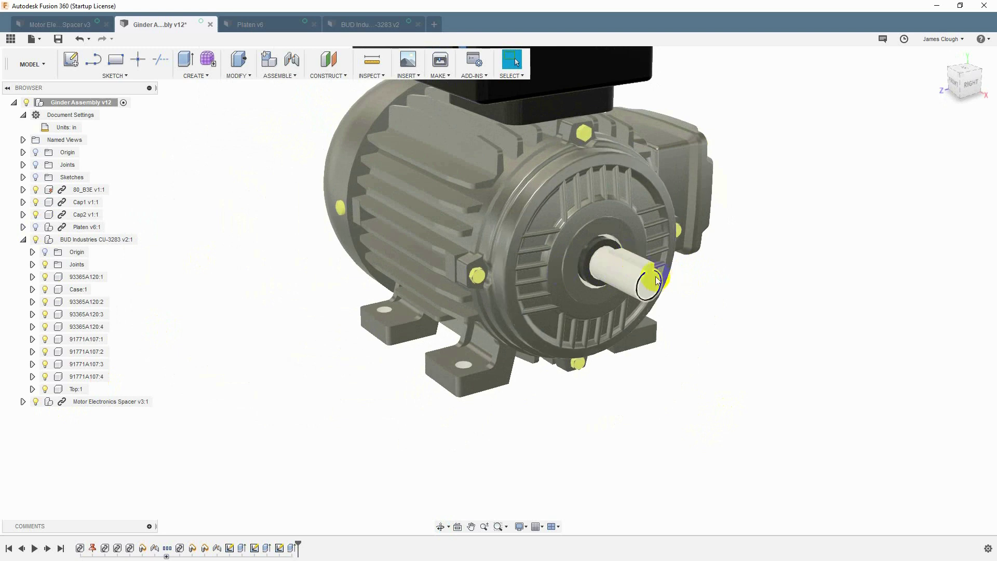
scroll(651, 269, "up", 5)
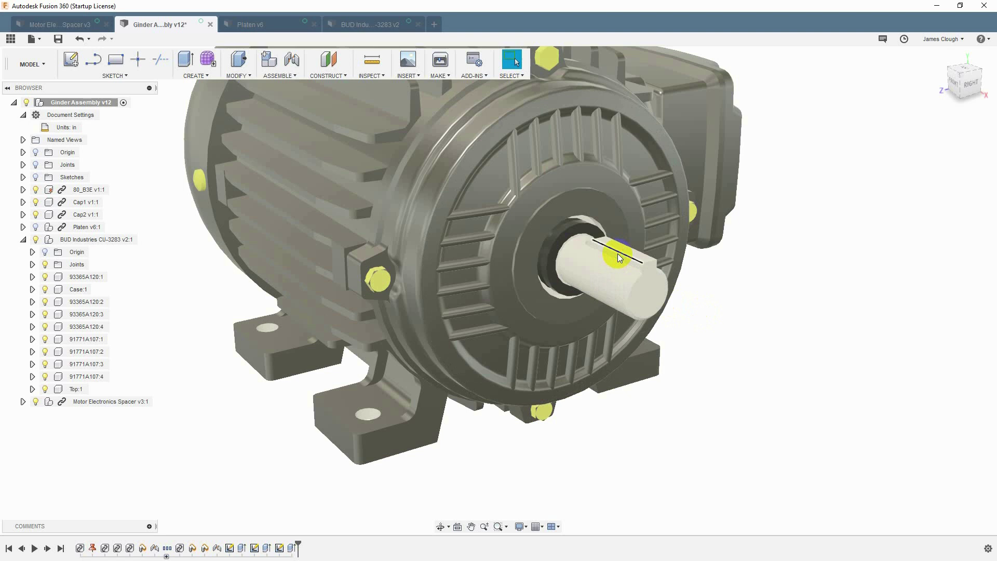
left_click(658, 292)
left_click(528, 340)
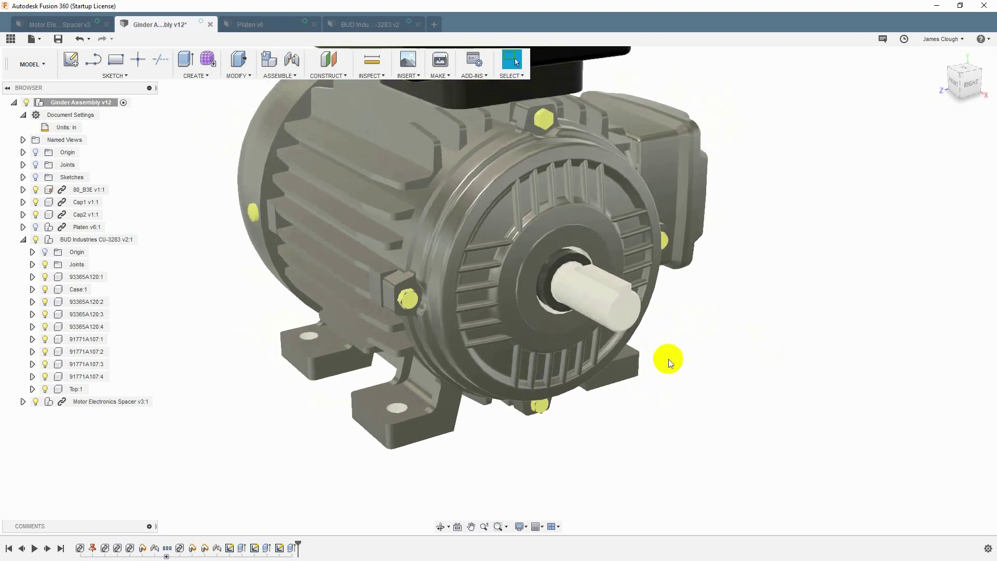
Step: Switch to the Platen v6 design and reseat the collar in the hub bore
left_click(254, 25)
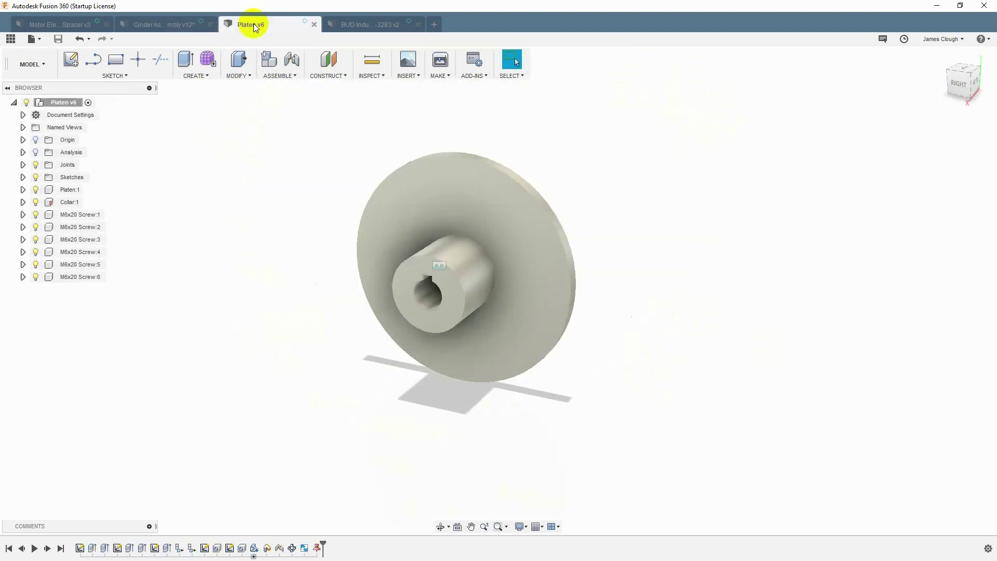
mouse_move(667, 291)
middle_mouse_down("shift")
mouse_move(538, 270)
mouse_move(670, 285)
middle_mouse_up("shift")
scroll(431, 241, "up", 5)
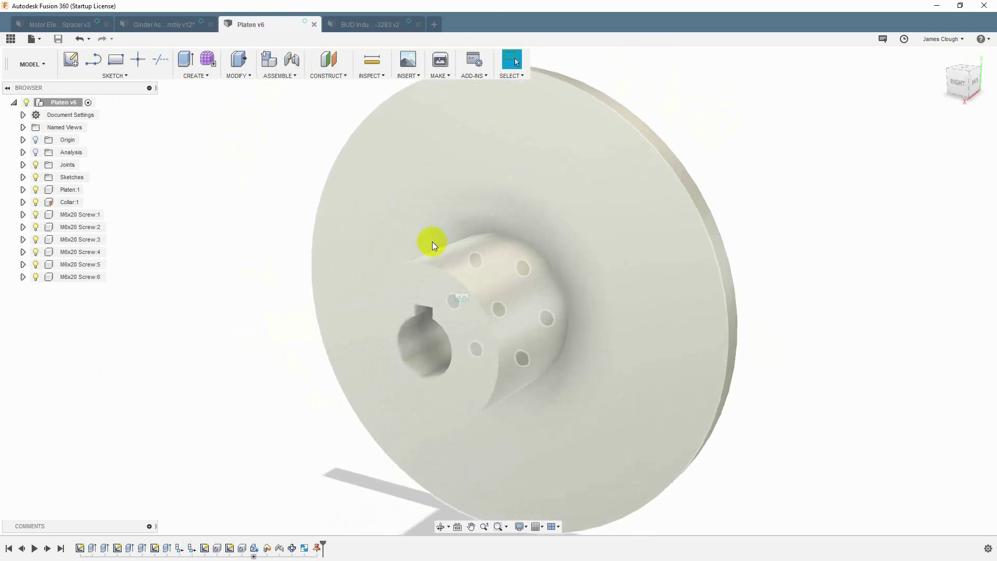
left_click_drag(533, 332, 417, 361)
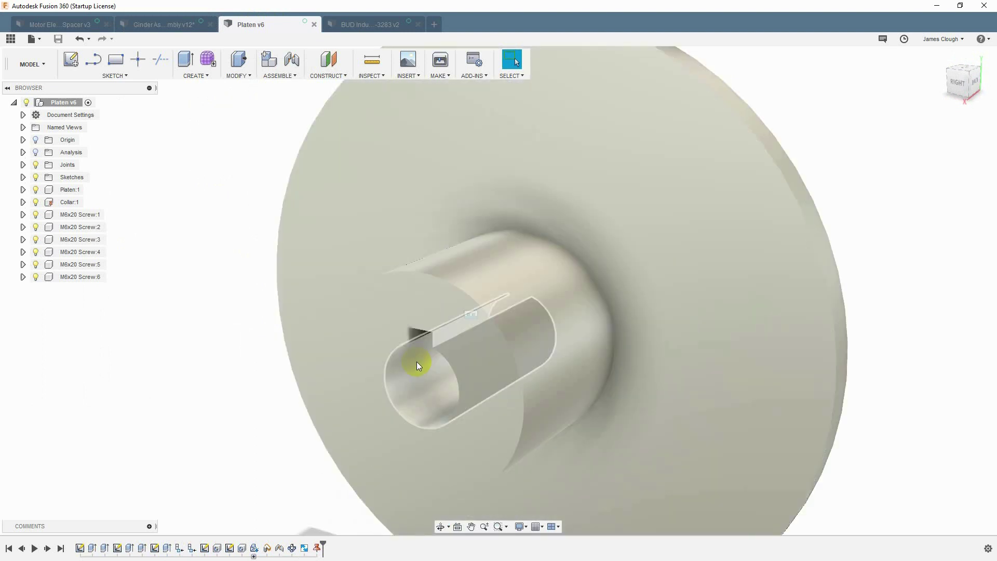
left_click(419, 373)
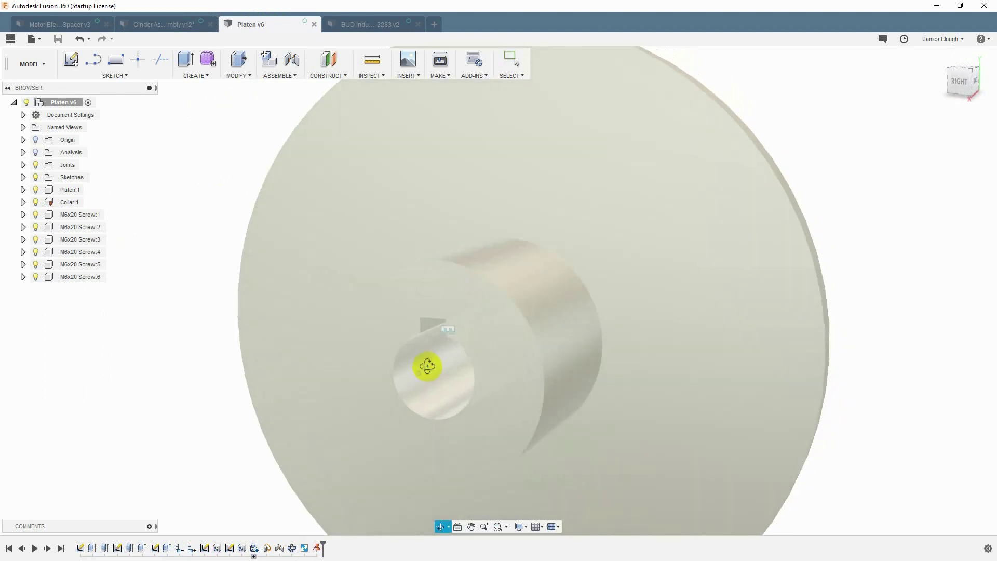
left_click(456, 356)
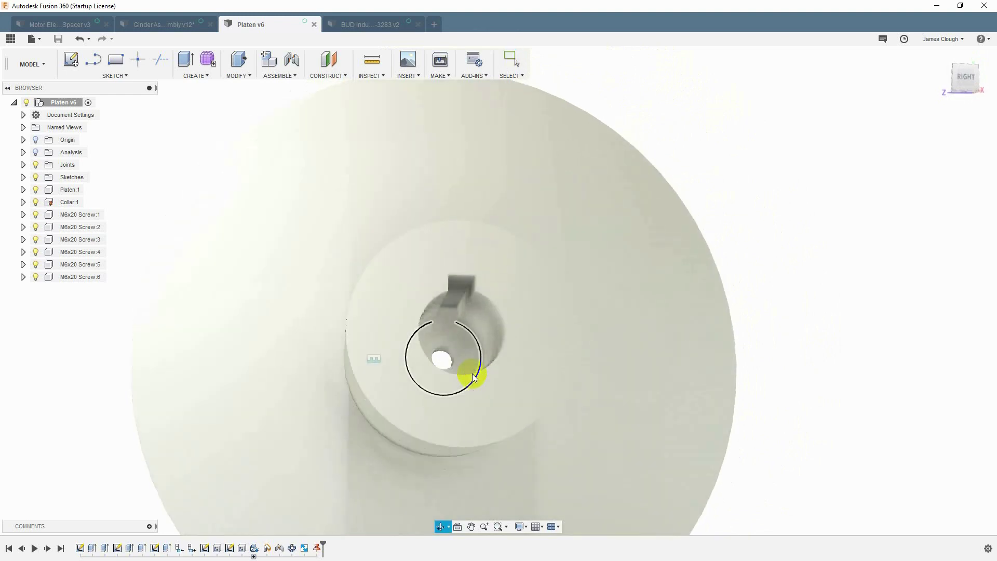
Step: Orbit from the collar's keyed bore round to the platen's six screw heads
middle_click_drag(833, 372, 506, 292, "shift")
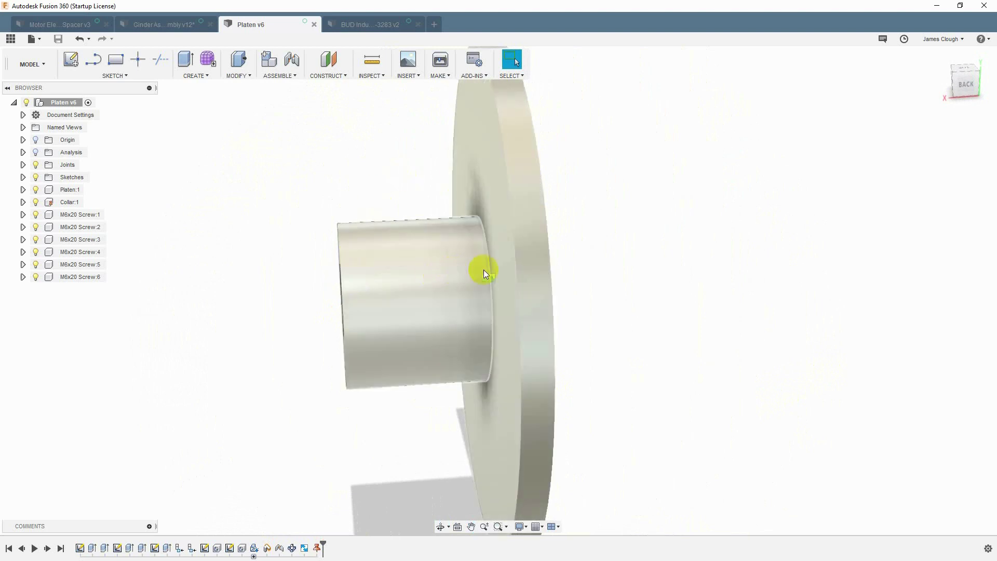
middle_click_drag(475, 284, 494, 276, "shift")
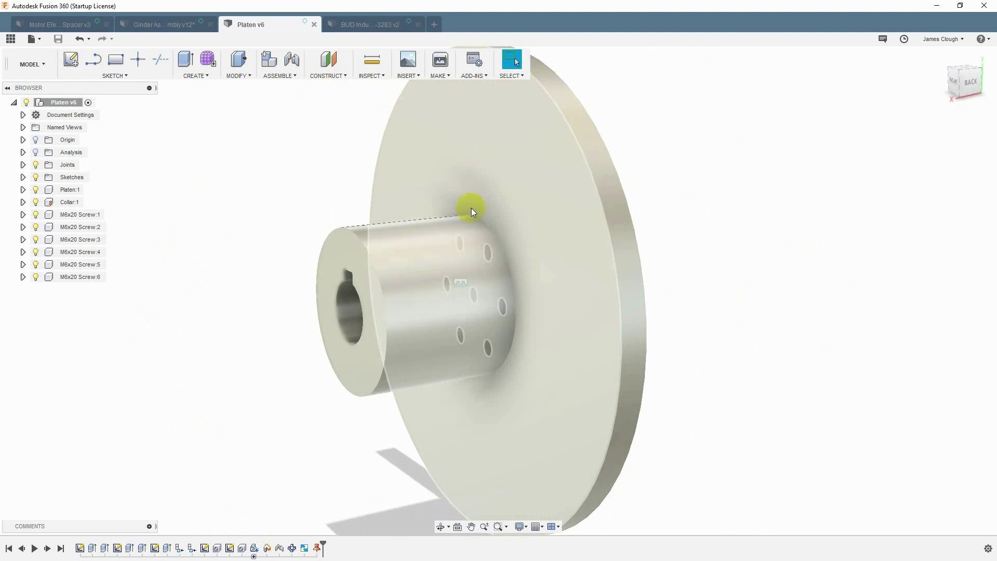
middle_click_drag(549, 228, 838, 258, "shift")
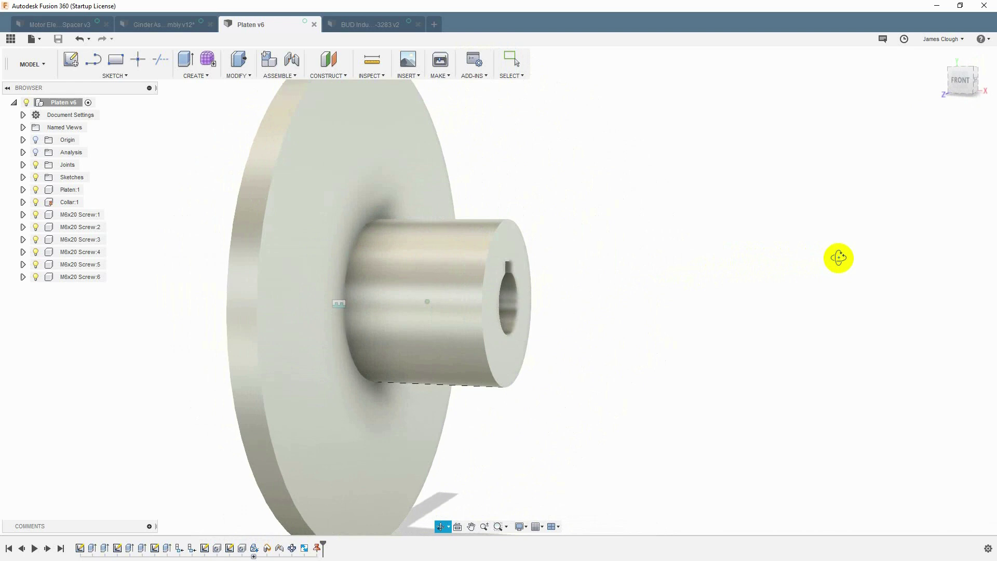
middle_click_drag(838, 258, 693, 298, "shift")
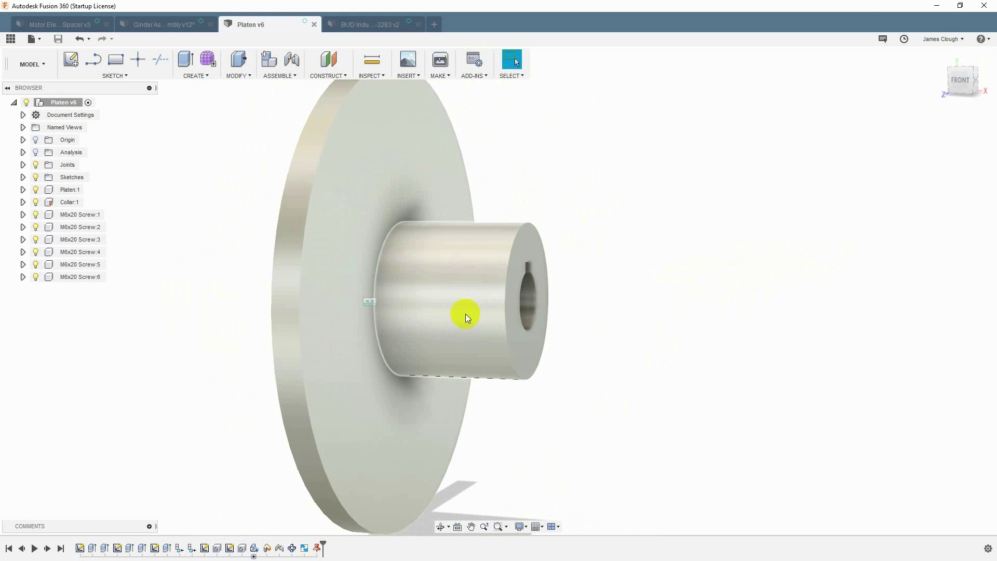
middle_click_drag(593, 310, 499, 302, "shift")
middle_click_drag(492, 265, 621, 307, "shift")
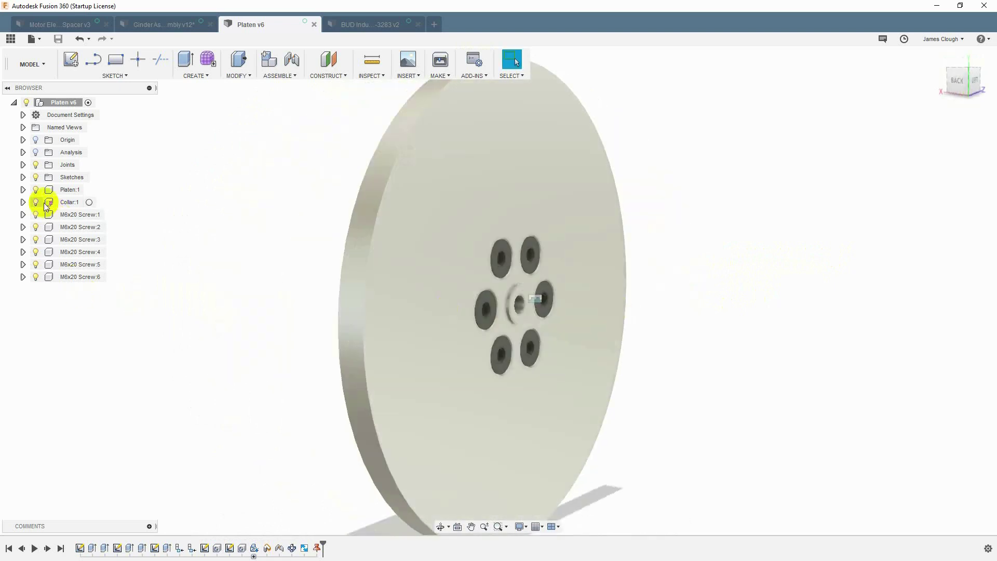
Step: Hide Platen:1 and all six M6x20 Screw components, 1 through 6
left_click(35, 189)
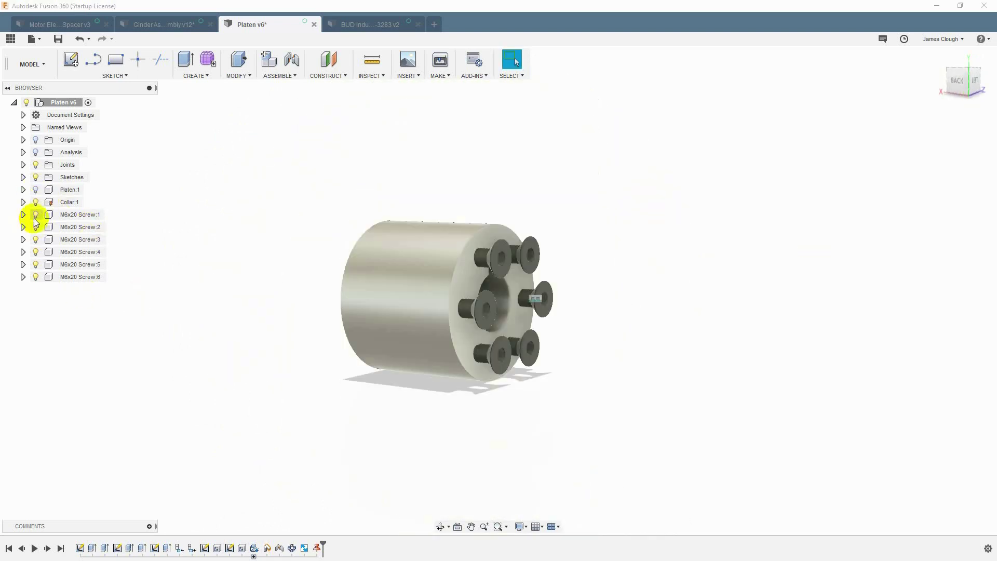
left_click(36, 214)
left_click(36, 227)
left_click(35, 239)
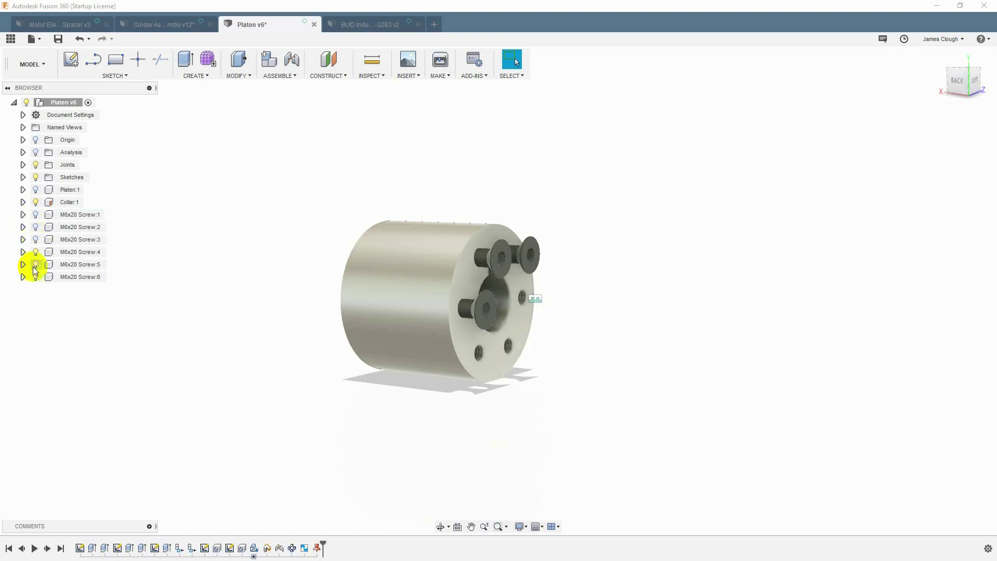
left_click(36, 252)
left_click(36, 264)
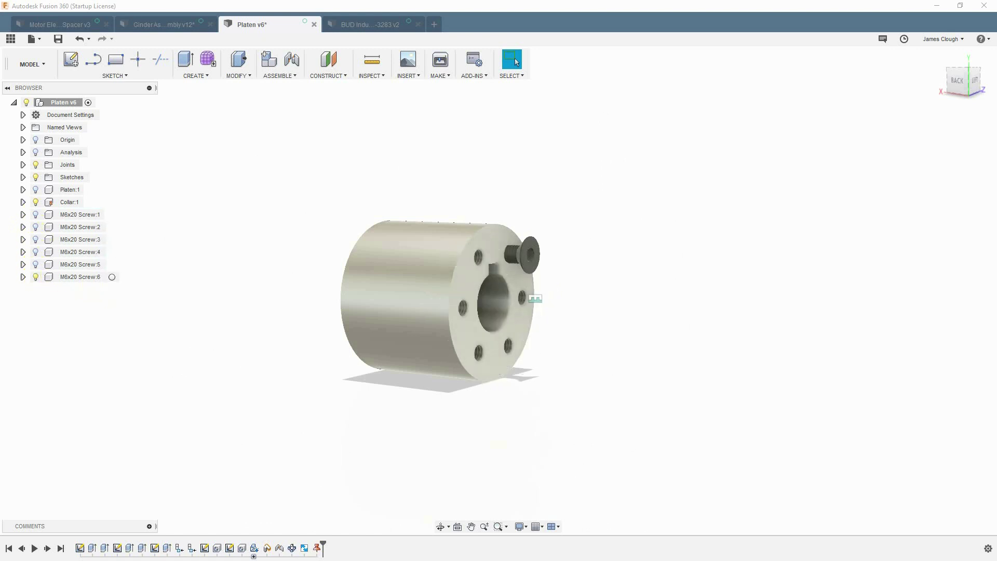
left_click(35, 277)
Step: Inspect the collar's keyway face, then show Platen:1 again
mouse_move(484, 278)
middle_mouse_down("shift")
mouse_move(501, 268)
mouse_move(473, 270)
middle_mouse_up("shift")
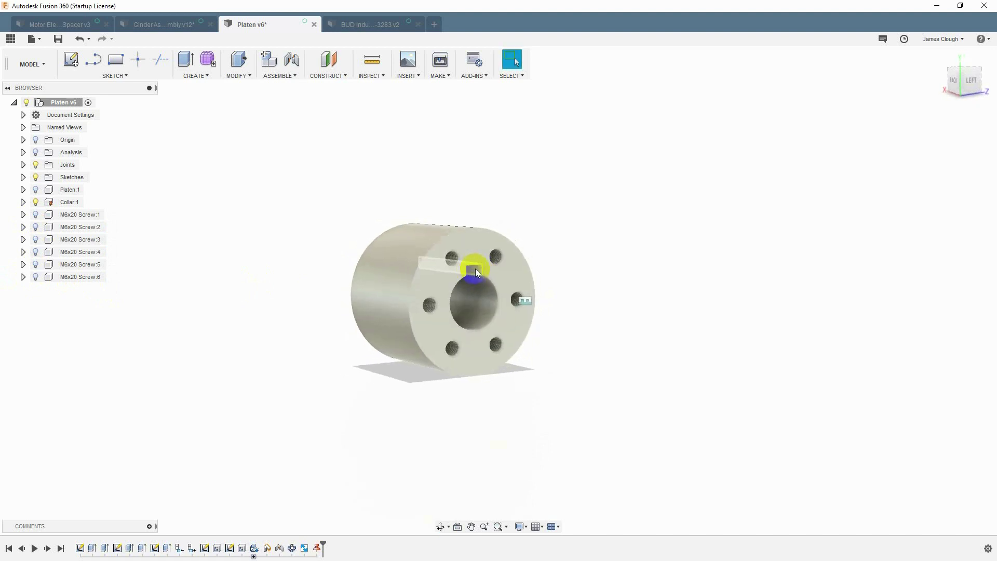
left_click(476, 269)
left_click(574, 308)
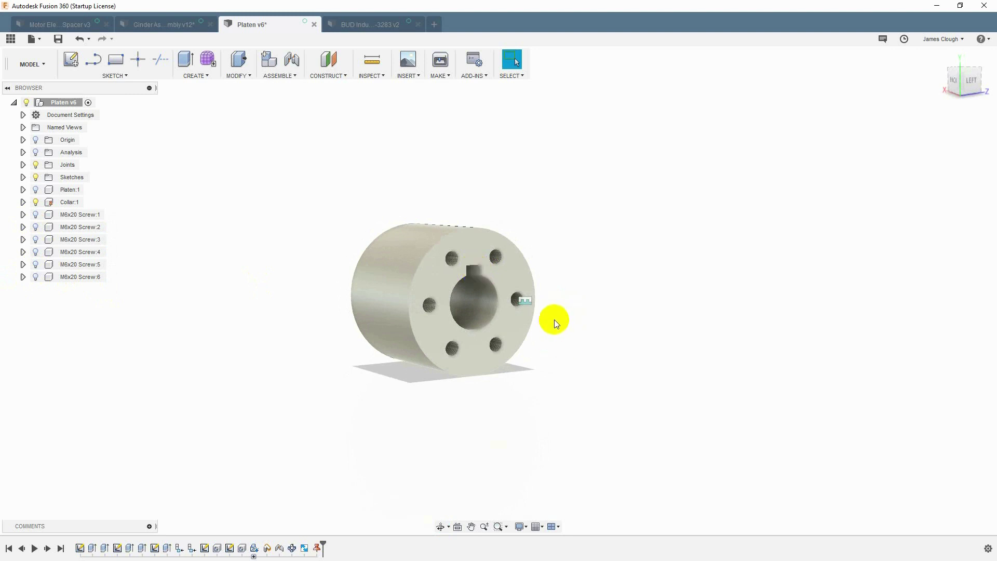
scroll(554, 320, "up", 2)
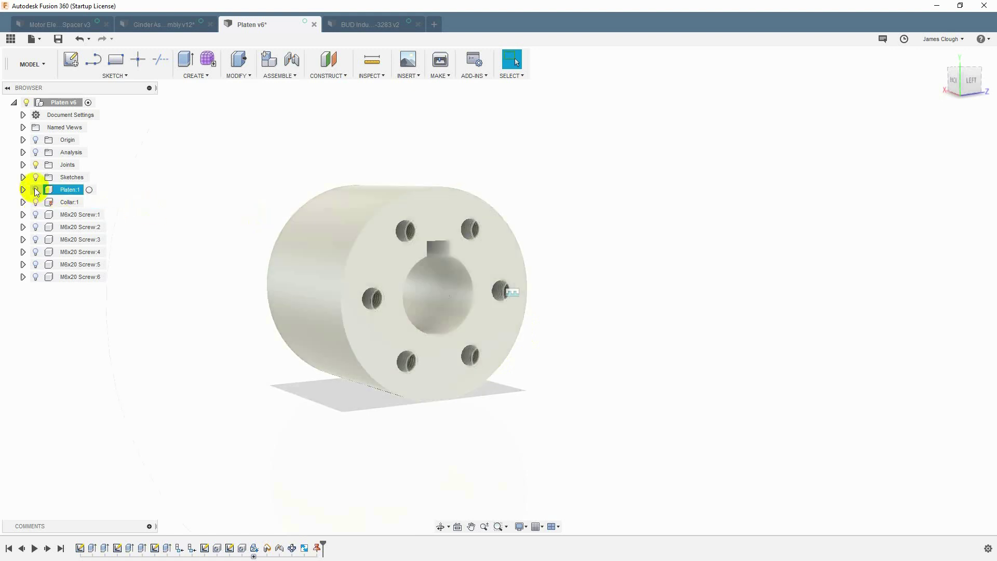
left_click(35, 190)
middle_click_drag(630, 305, 605, 336, "shift")
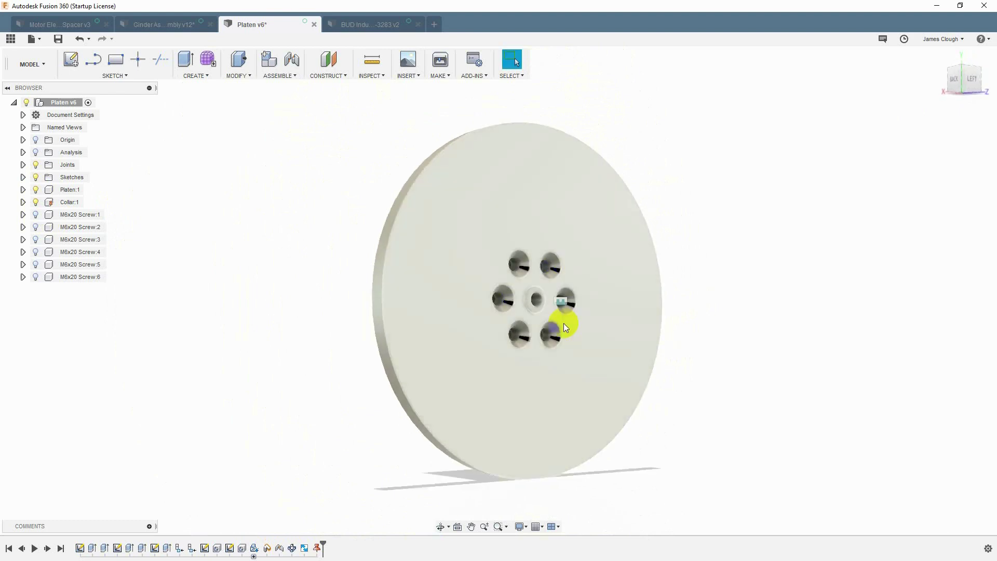
Step: Turn M6x20 Screws 6, 5, 4, 2 and 1 visible again
left_click(35, 277)
left_click(36, 264)
left_click(35, 252)
left_click(35, 227)
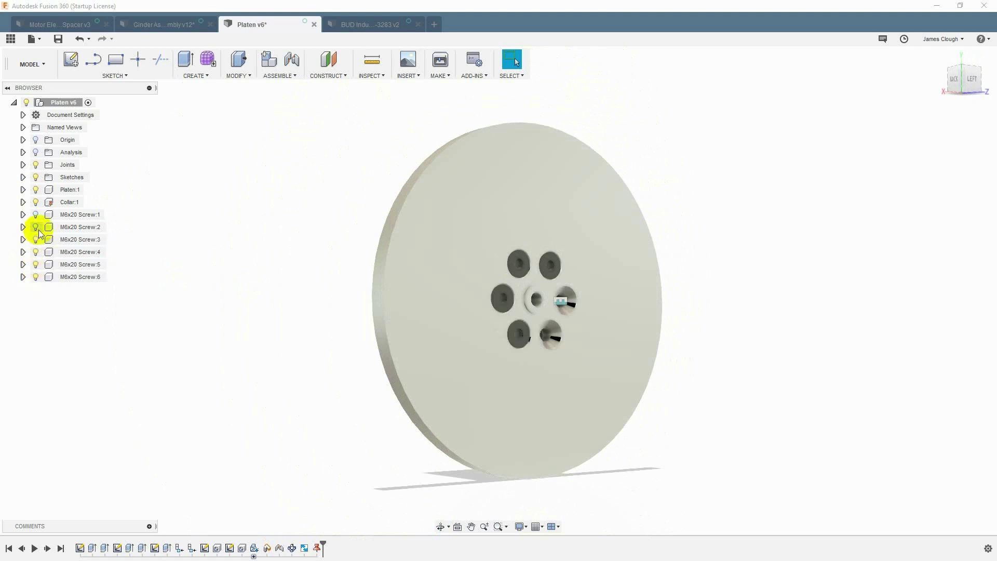
left_click(35, 214)
Step: Orbit the platen to view the collar side and the disc's screw holes
middle_click_drag(167, 292, 232, 309, "shift")
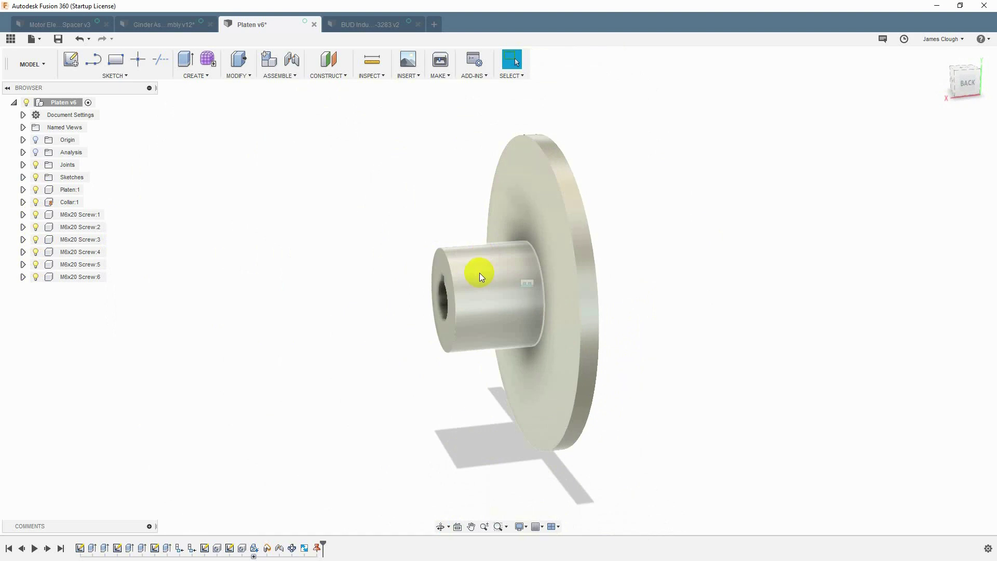
middle_click_drag(551, 124, 590, 159, "shift")
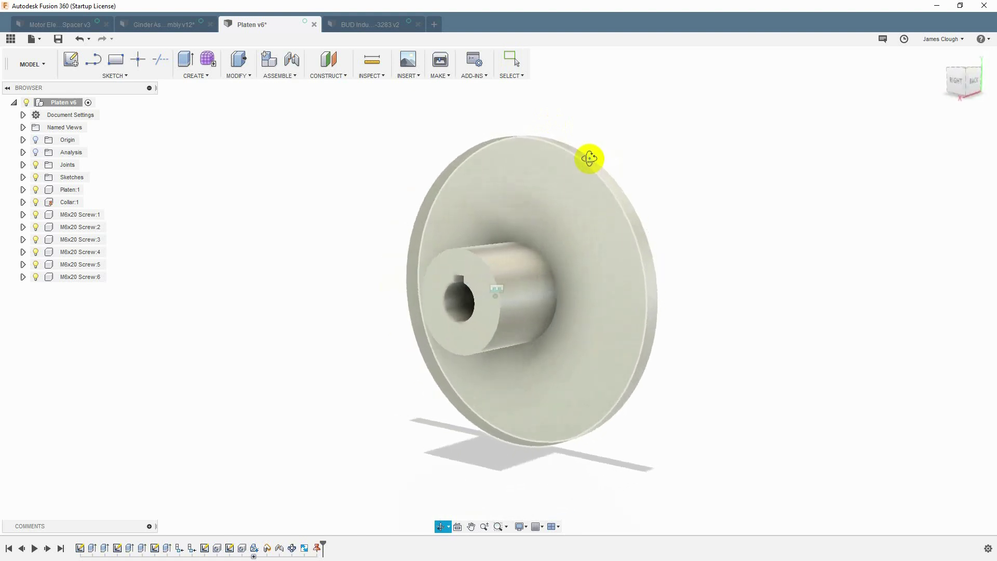
key("Escape")
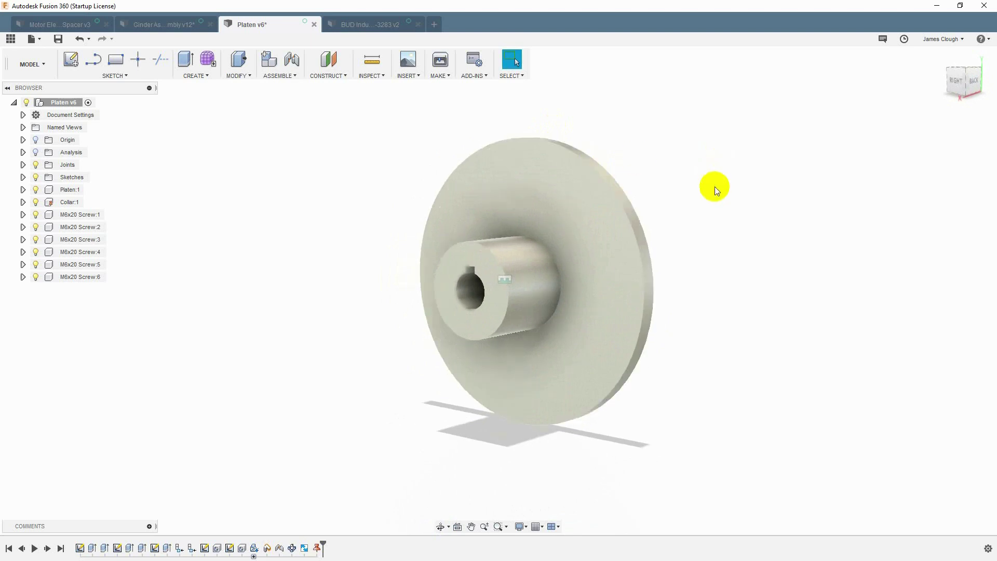
middle_click_drag(716, 189, 621, 216, "shift")
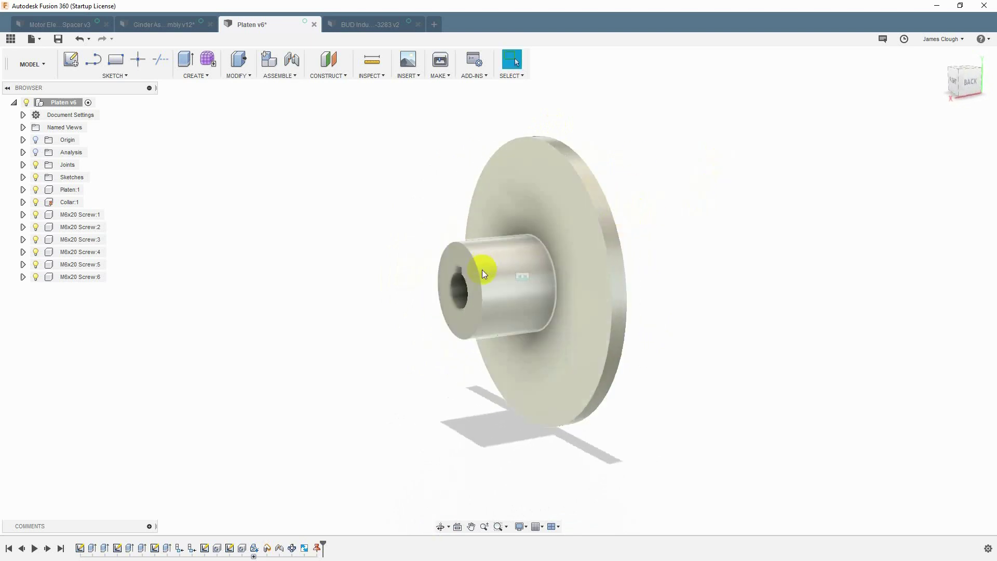
middle_click_drag(612, 285, 586, 272, "shift")
left_click(511, 60)
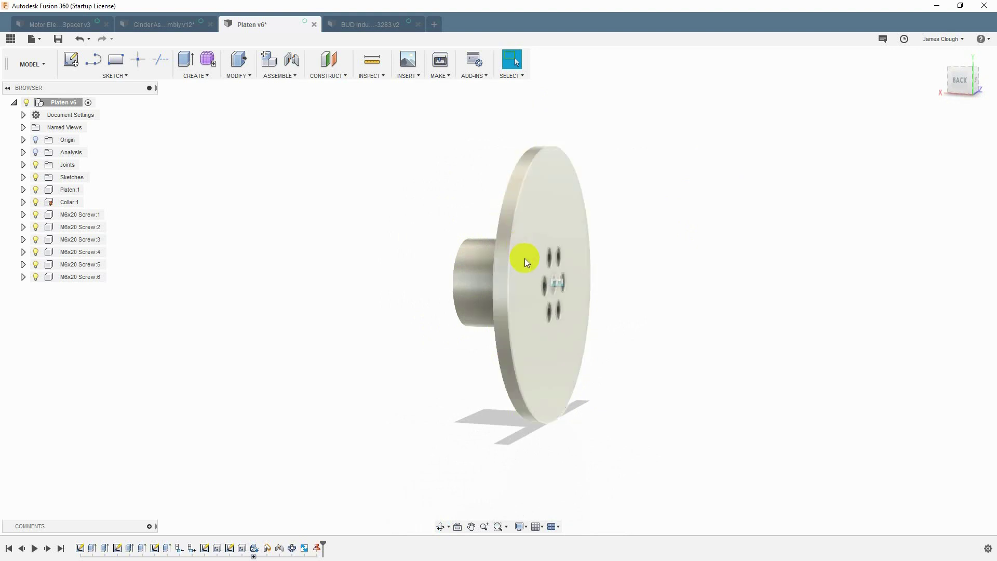
scroll(524, 257, "up", 3)
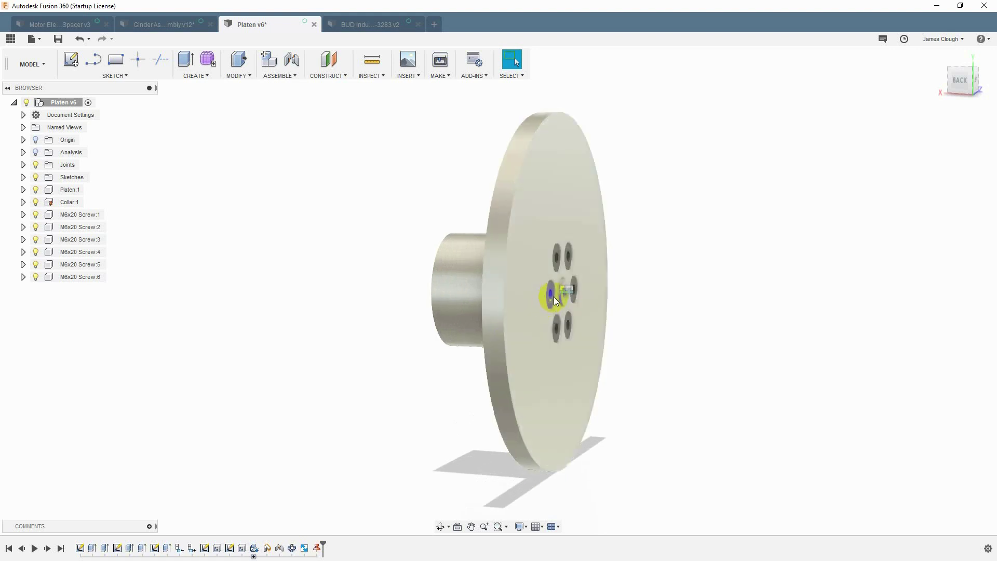
mouse_move(462, 285)
middle_mouse_down("shift")
mouse_move(488, 283)
mouse_move(468, 282)
middle_mouse_up("shift")
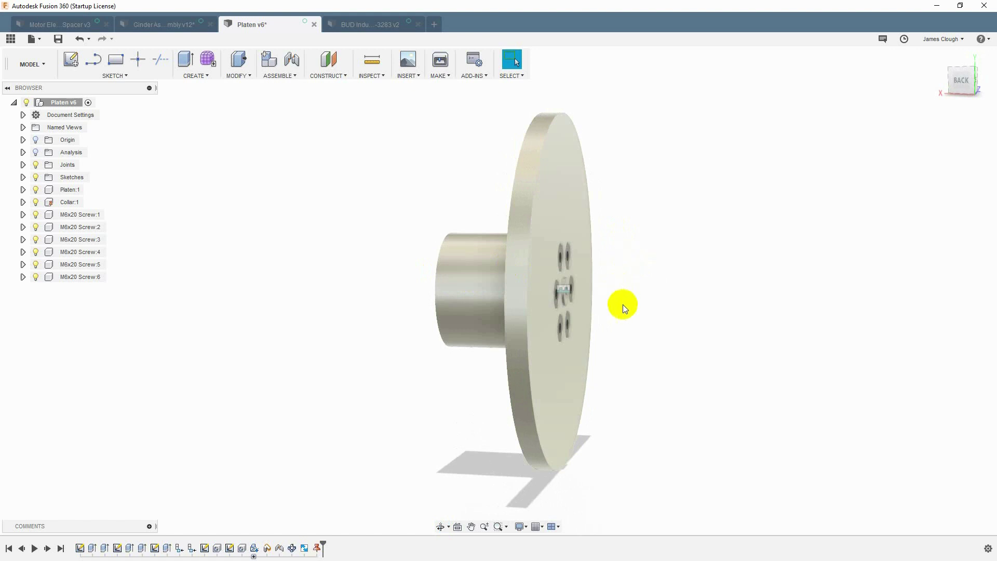
mouse_move(622, 304)
middle_mouse_down("shift")
mouse_move(644, 305)
mouse_move(617, 300)
middle_mouse_up("shift")
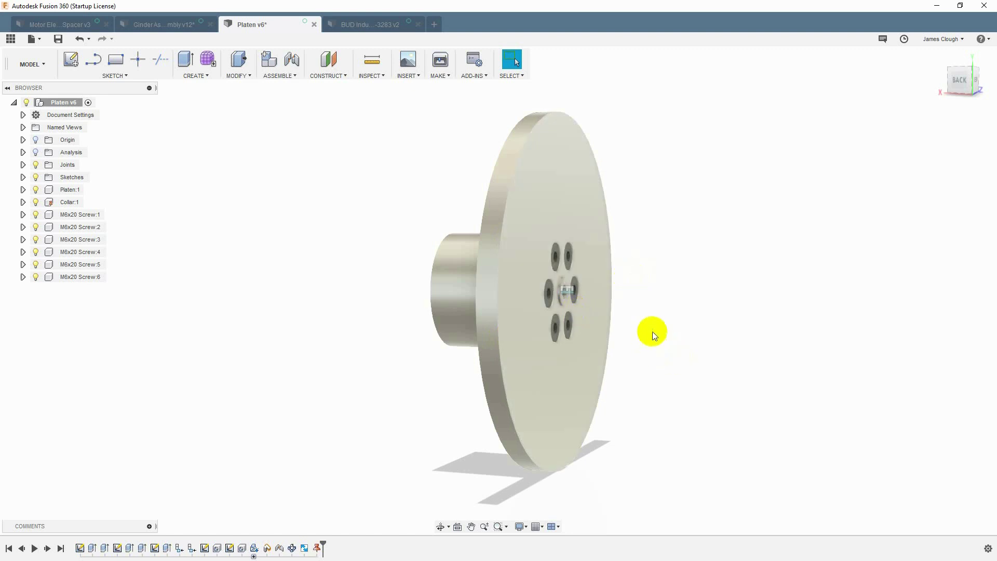
middle_click_drag(652, 331, 677, 400, "shift")
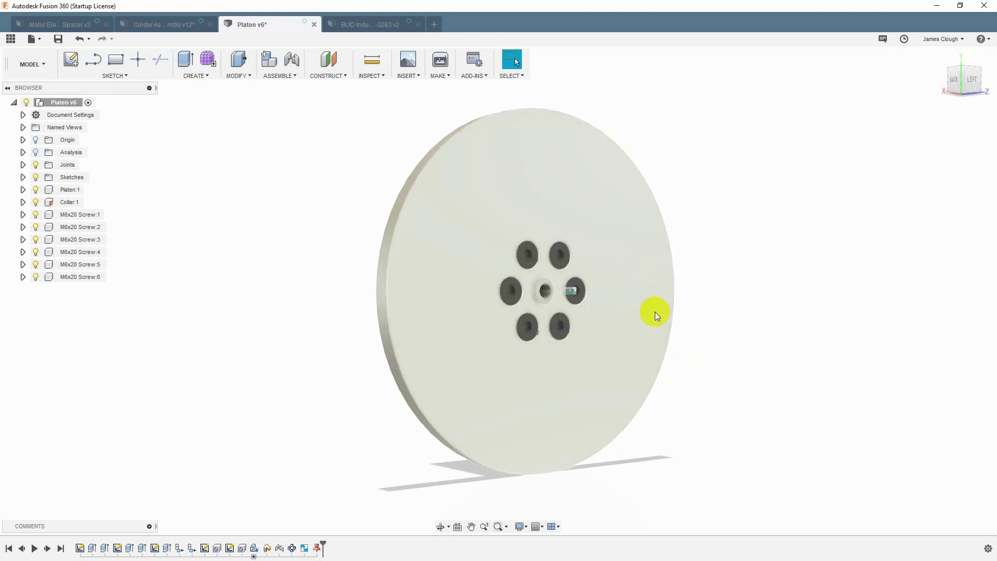
middle_click_drag(633, 320, 637, 326, "shift")
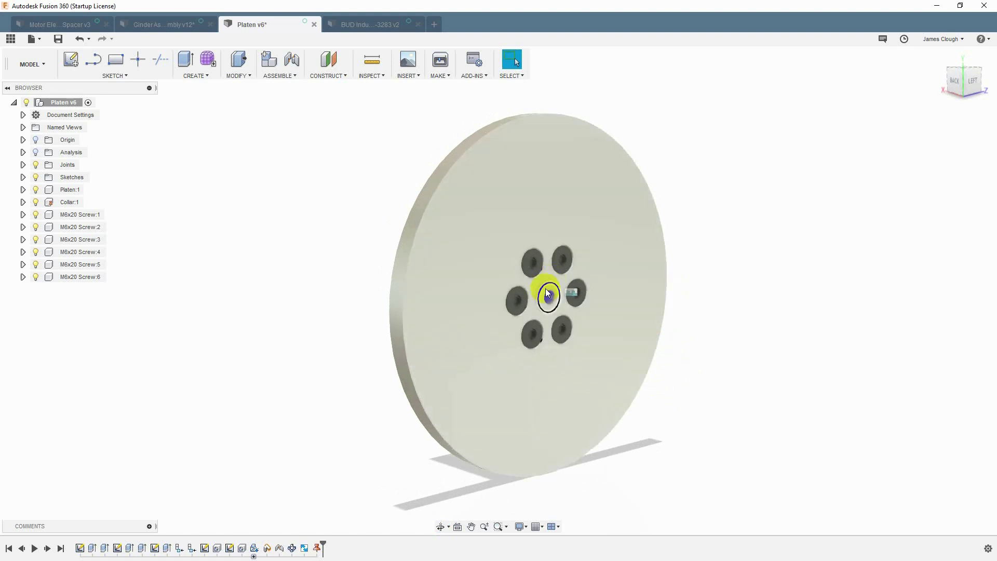
scroll(537, 300, "up", 3)
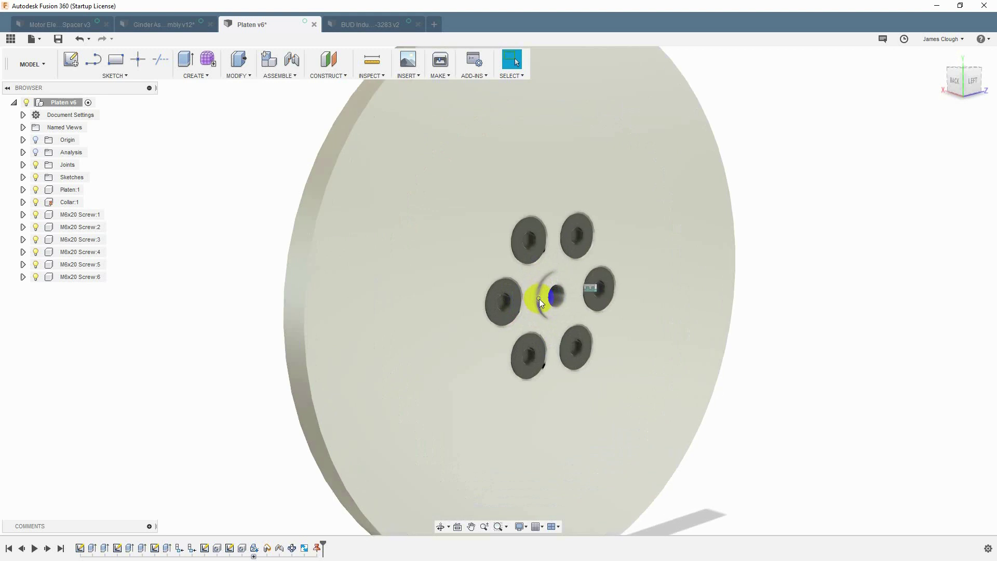
middle_click_drag(539, 303, 559, 304, "shift")
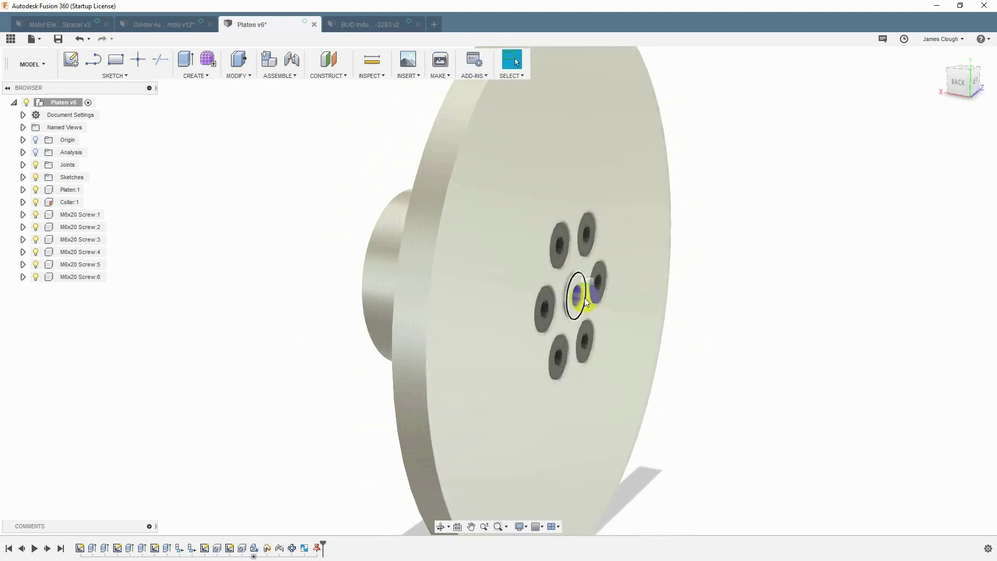
middle_click_drag(572, 307, 519, 329, "shift")
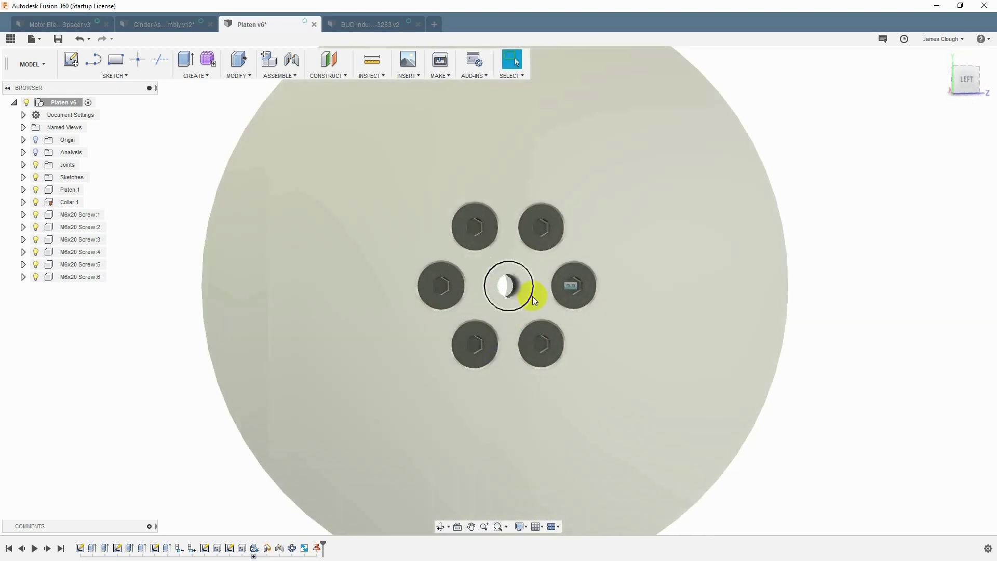
scroll(525, 291, "down", 6)
middle_click_drag(521, 291, 574, 302, "shift")
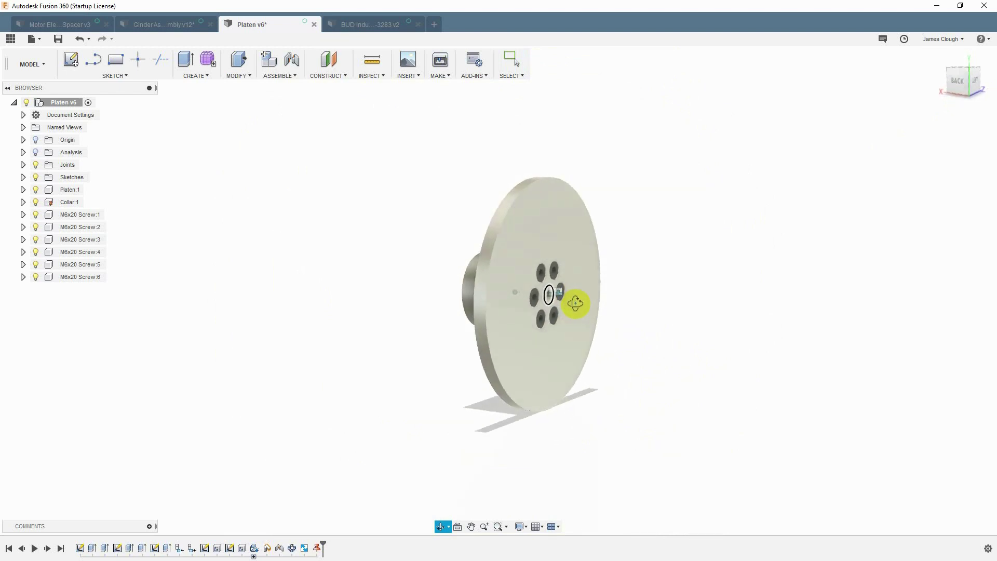
scroll(548, 292, "up", 3)
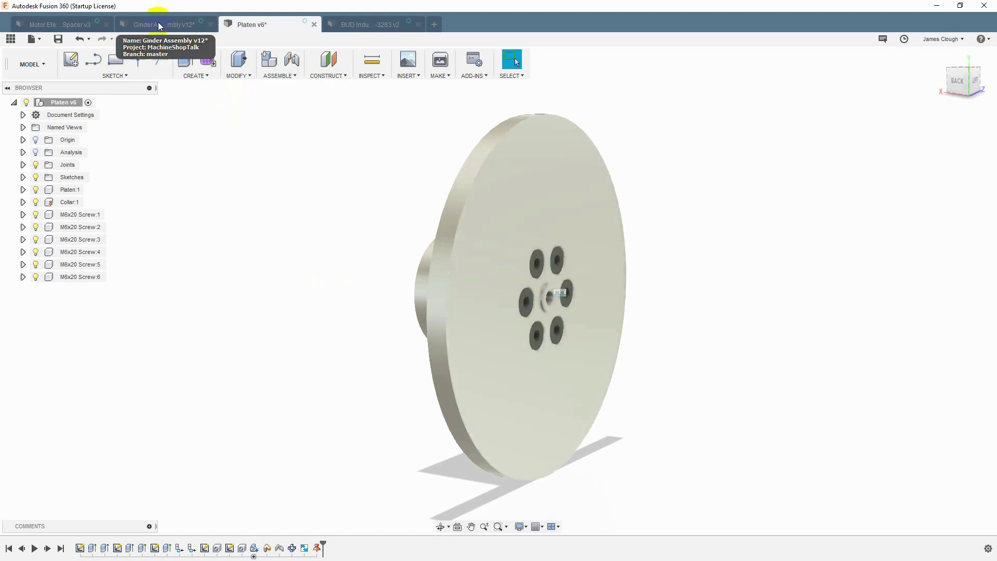
left_click(158, 22)
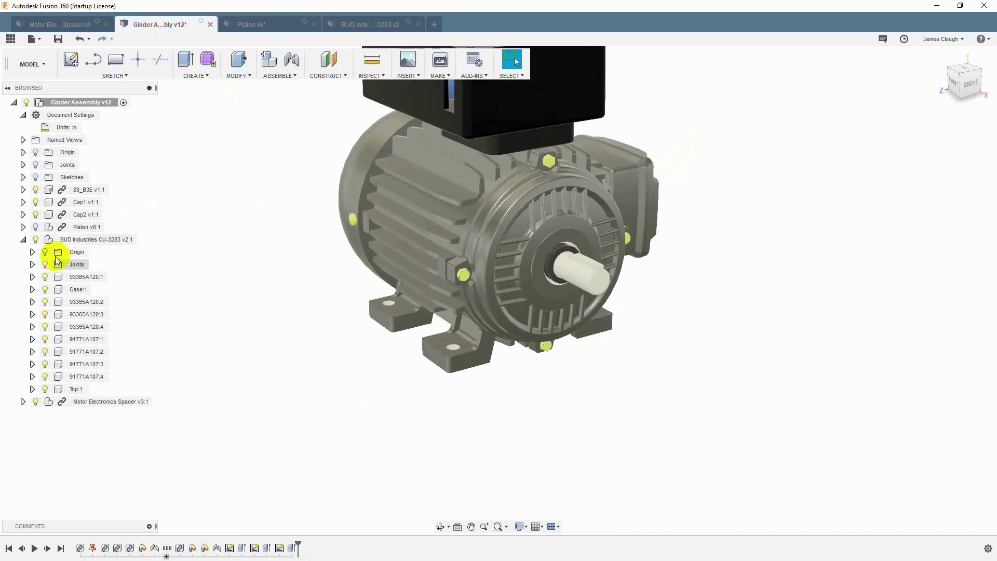
Step: Orbit the Ginder Assembly v12 around the motor with the platen on its shaft
mouse_move(625, 414)
middle_mouse_down("shift")
mouse_move(647, 392)
mouse_move(643, 403)
mouse_move(596, 401)
mouse_move(639, 412)
middle_mouse_up("shift")
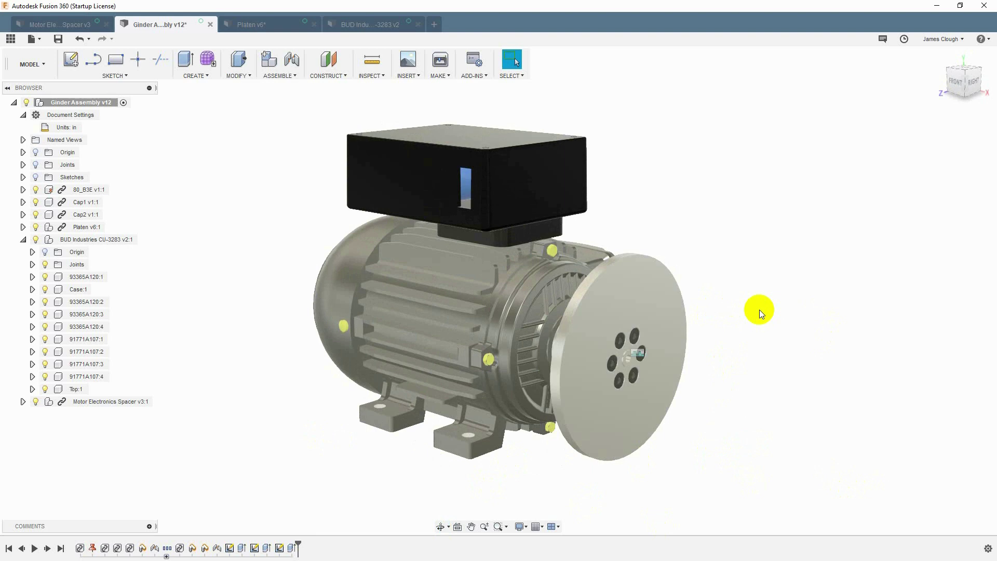
mouse_move(747, 318)
middle_mouse_down("shift")
mouse_move(737, 314)
mouse_move(739, 324)
middle_mouse_up("shift")
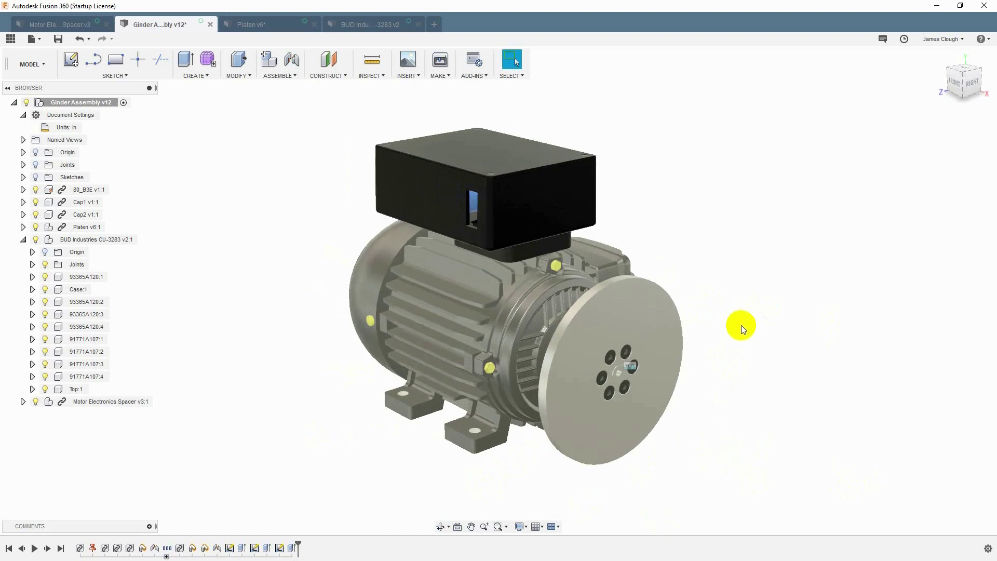